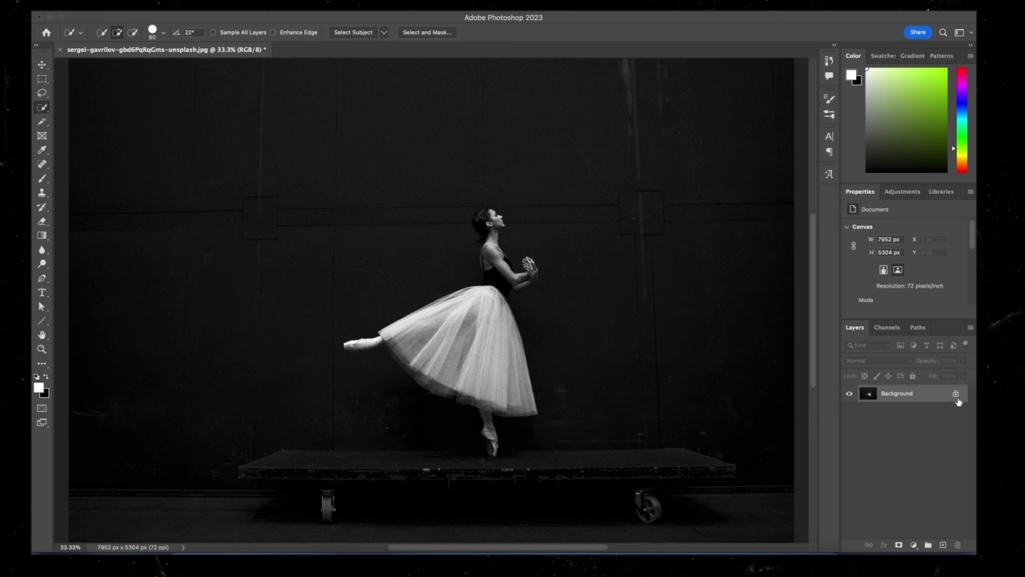
- Unlock the background layer, select the ballerina cleanly, and delete everything around her
click(956, 396)
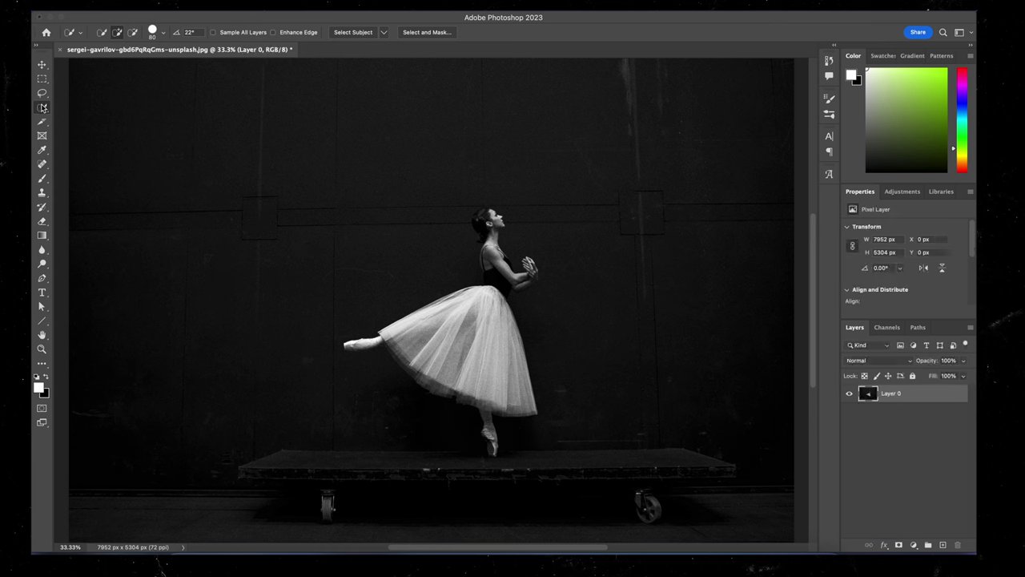
click(353, 32)
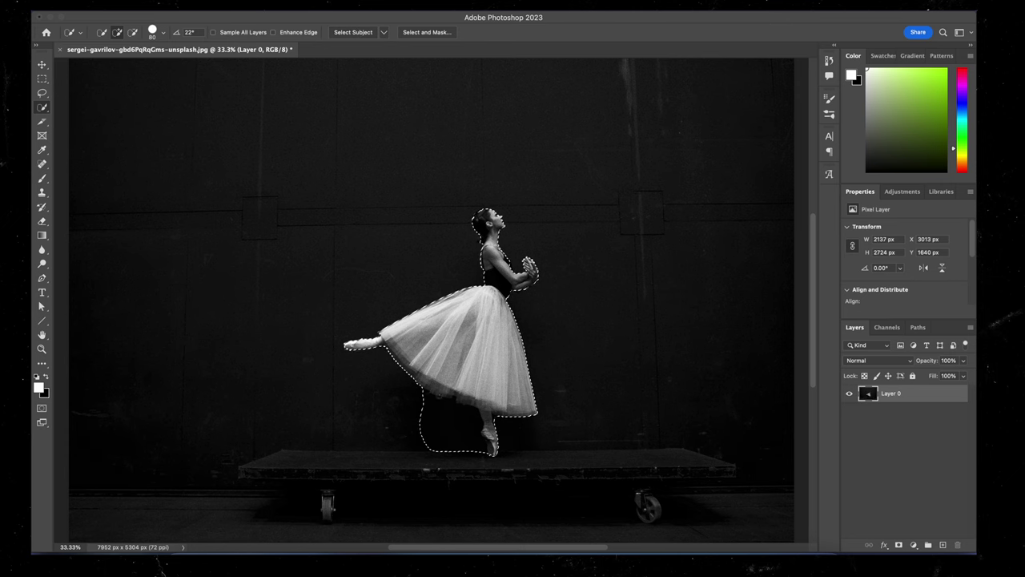
key(alt)
drag(469, 418, 471, 426)
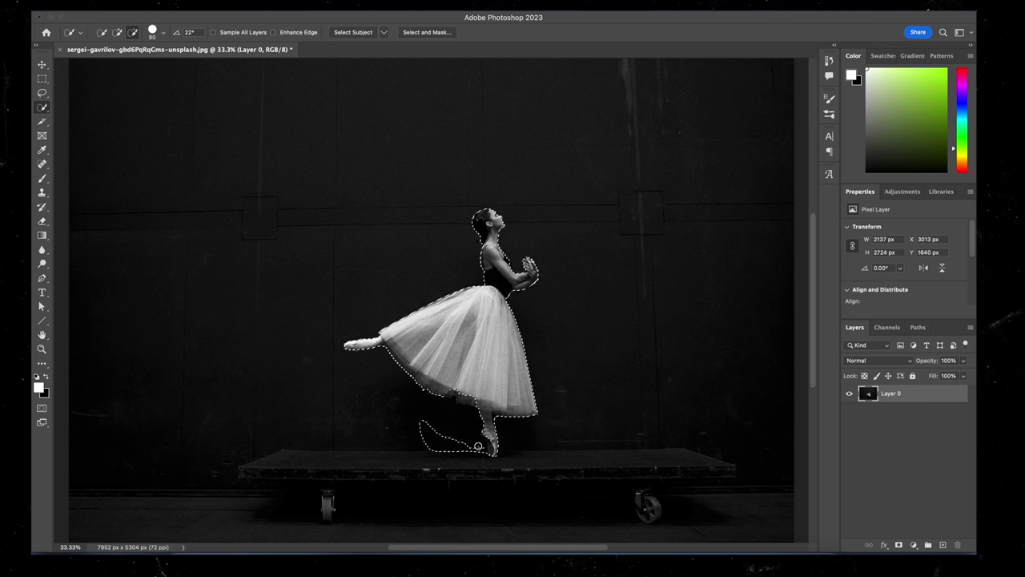
drag(430, 443, 427, 425)
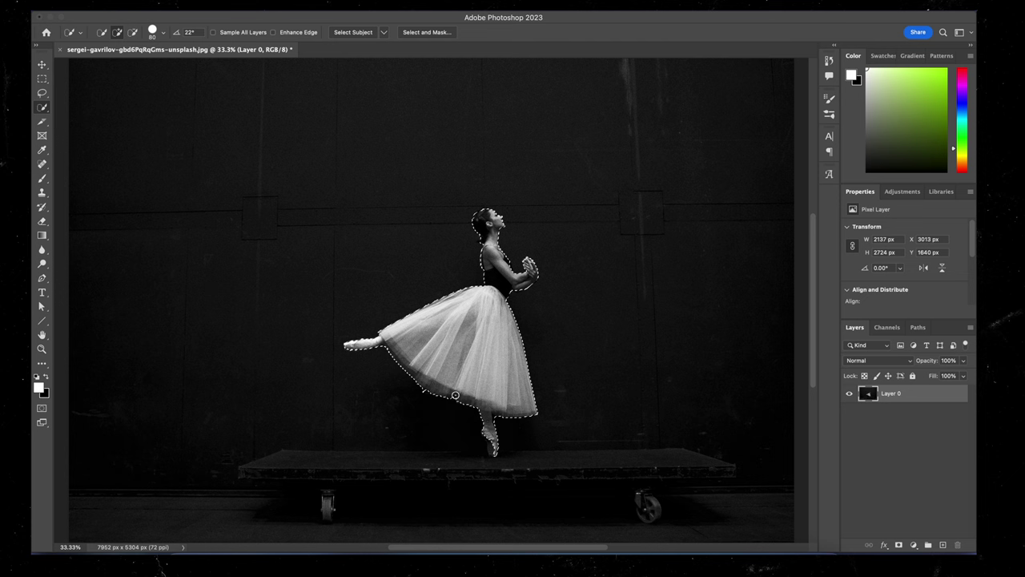
click(255, 6)
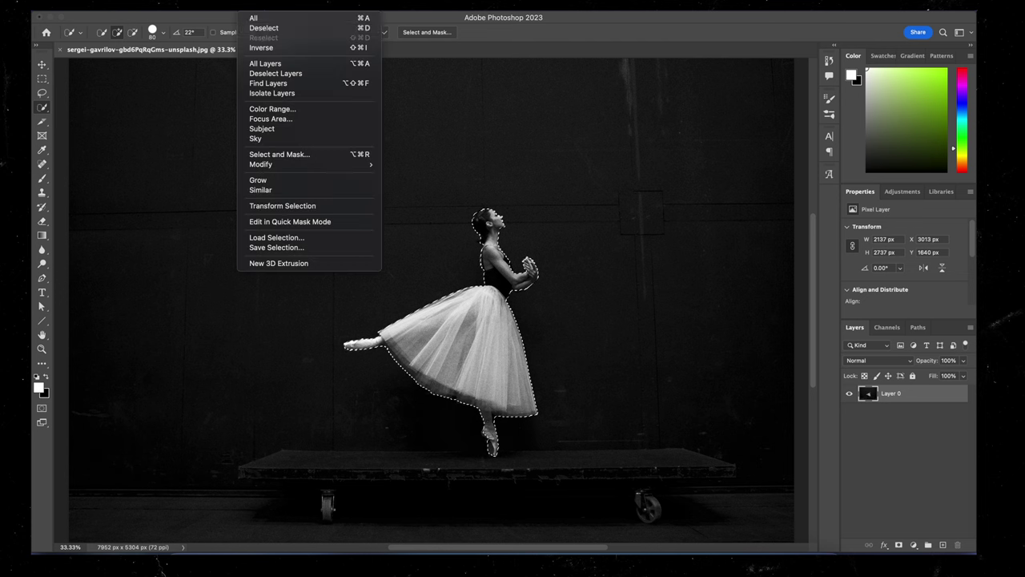
click(261, 48)
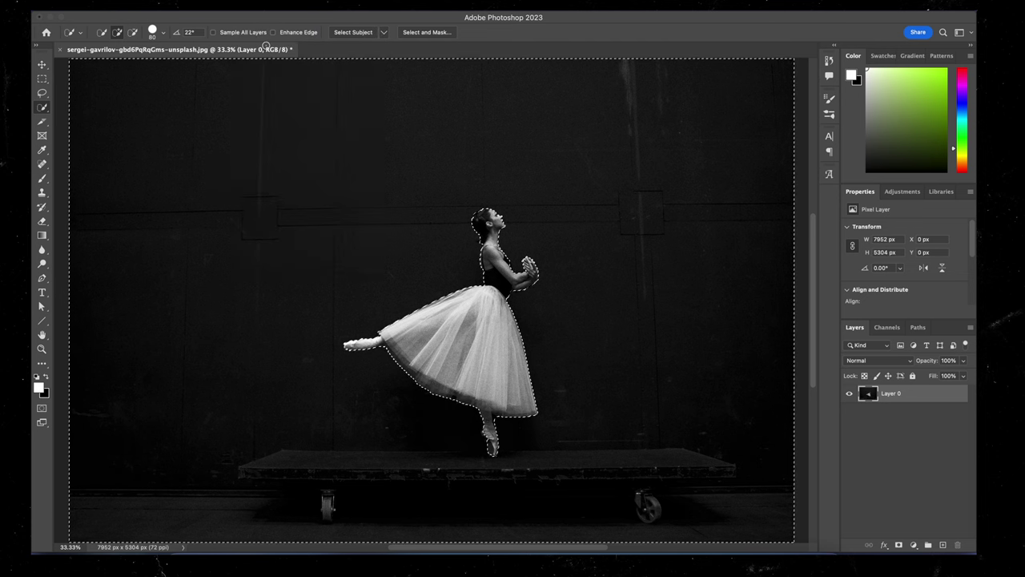
key(Delete)
key(ctrl+d)
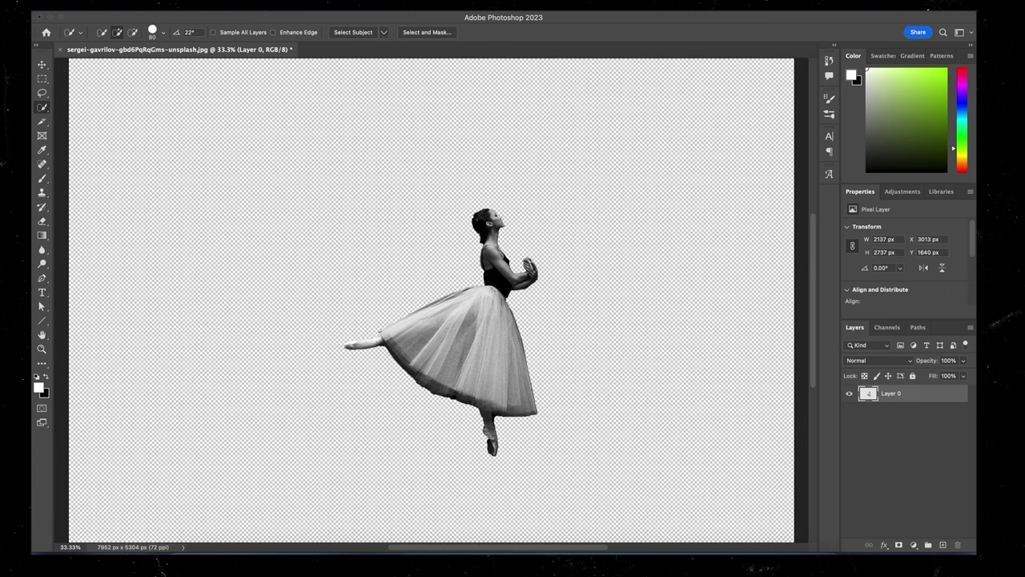
- Quick Export the ballerina cutout as a PNG named dancer
click(112, 6)
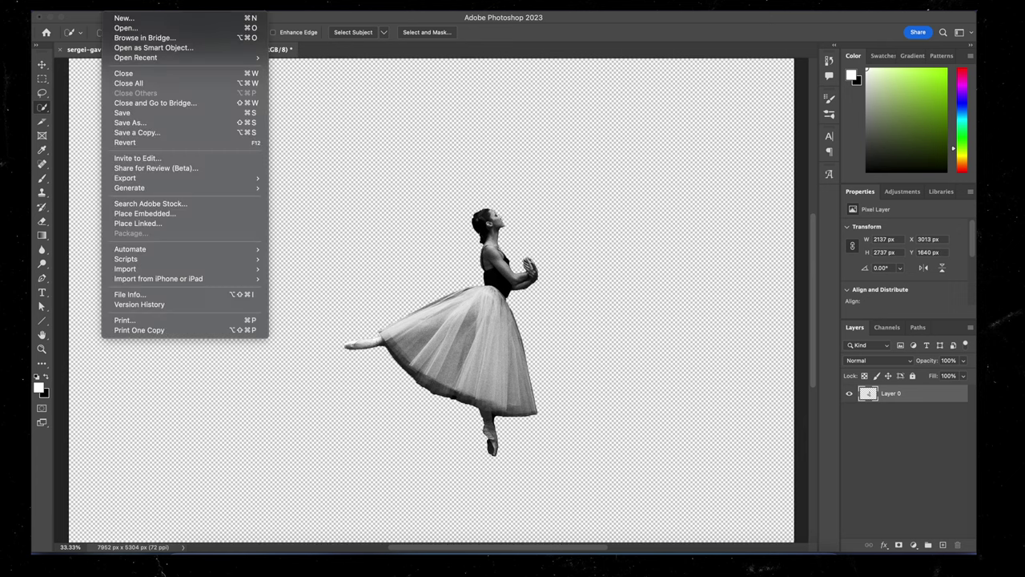
mouse_move(139, 178)
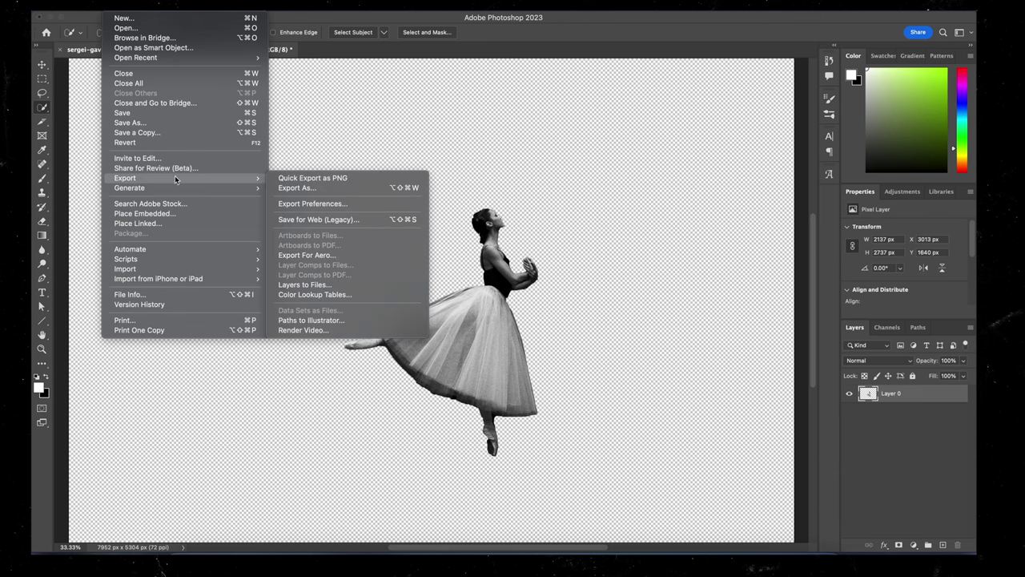
click(320, 179)
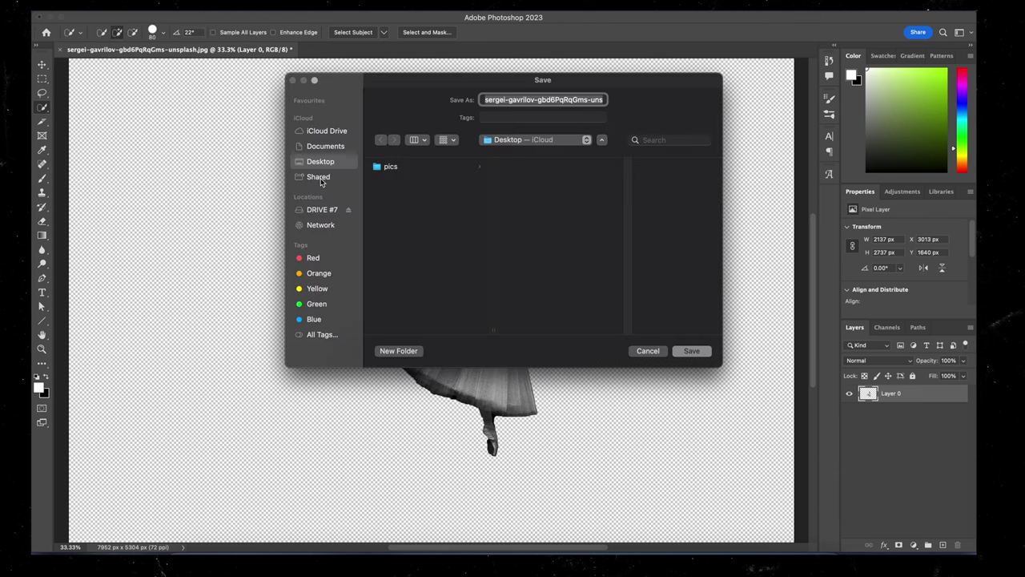
text(dancer)
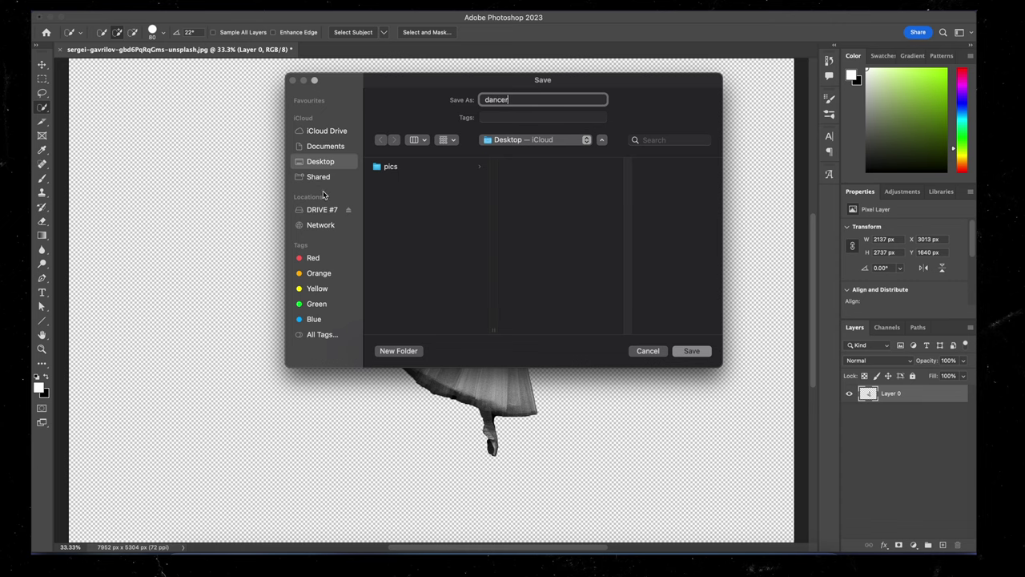
click(689, 350)
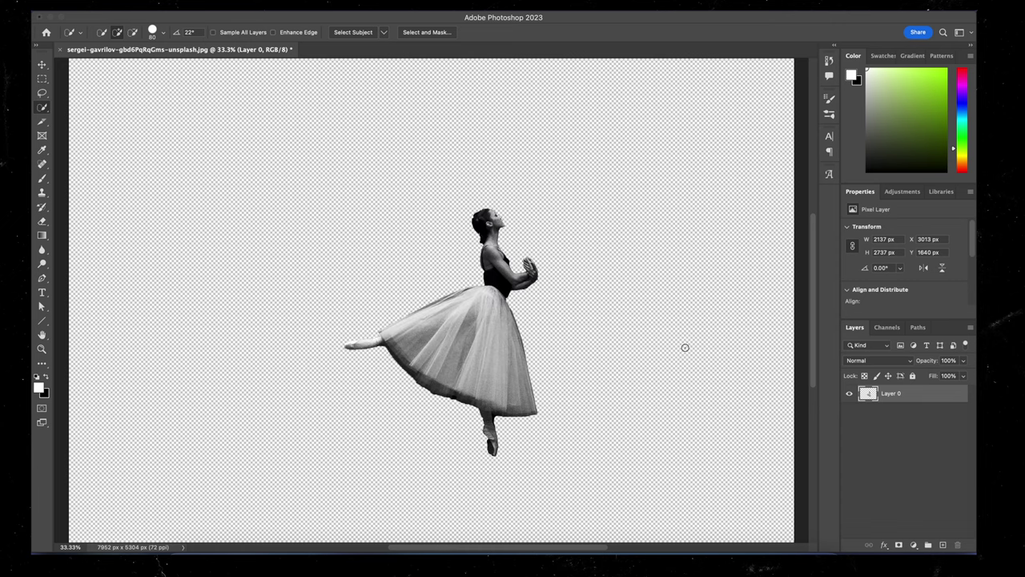
- Restore the stage and erase the ballerina with Content-Aware Fill and Spot Healing
key(super+z)
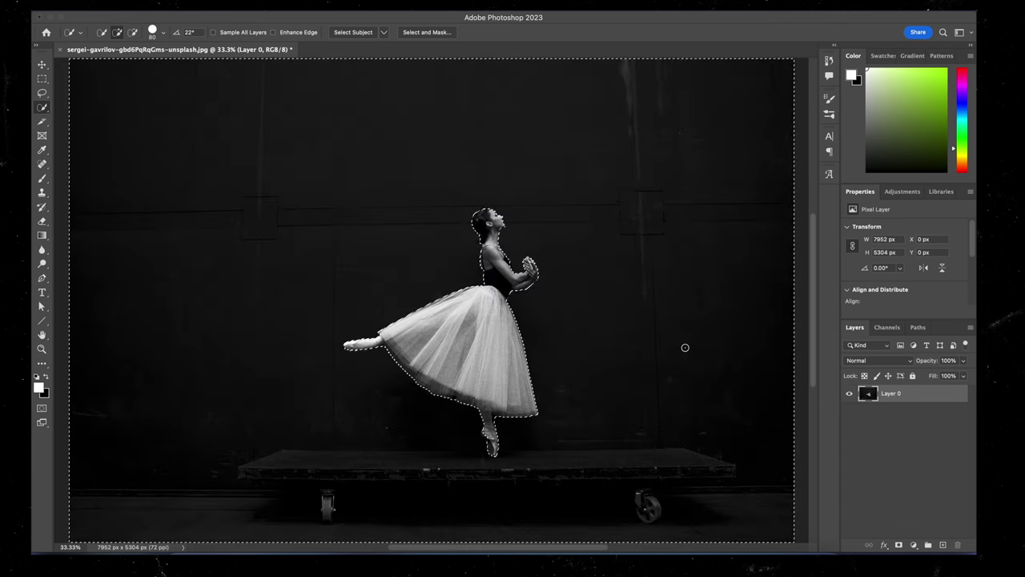
key(shift+BackSpace)
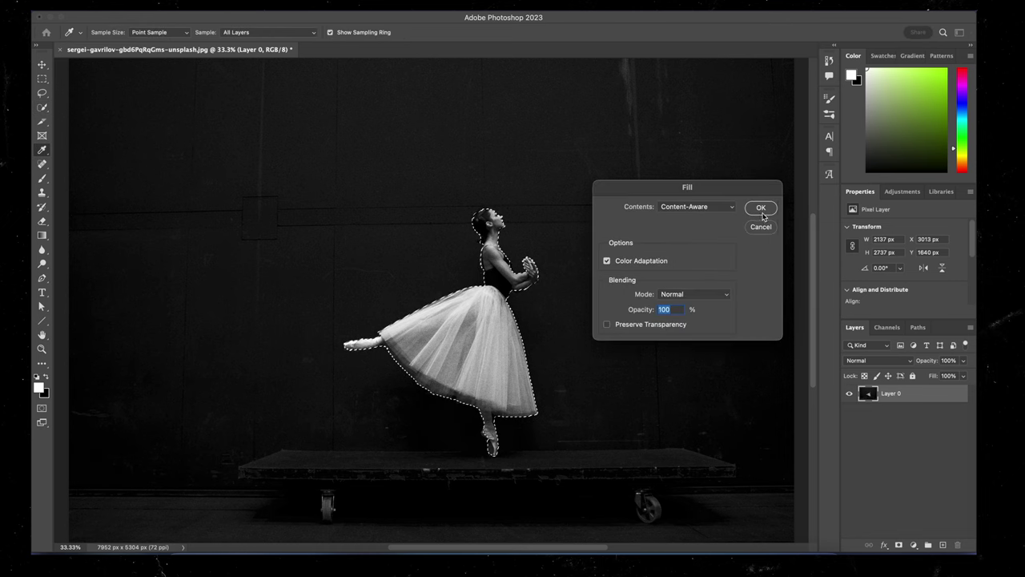
click(761, 208)
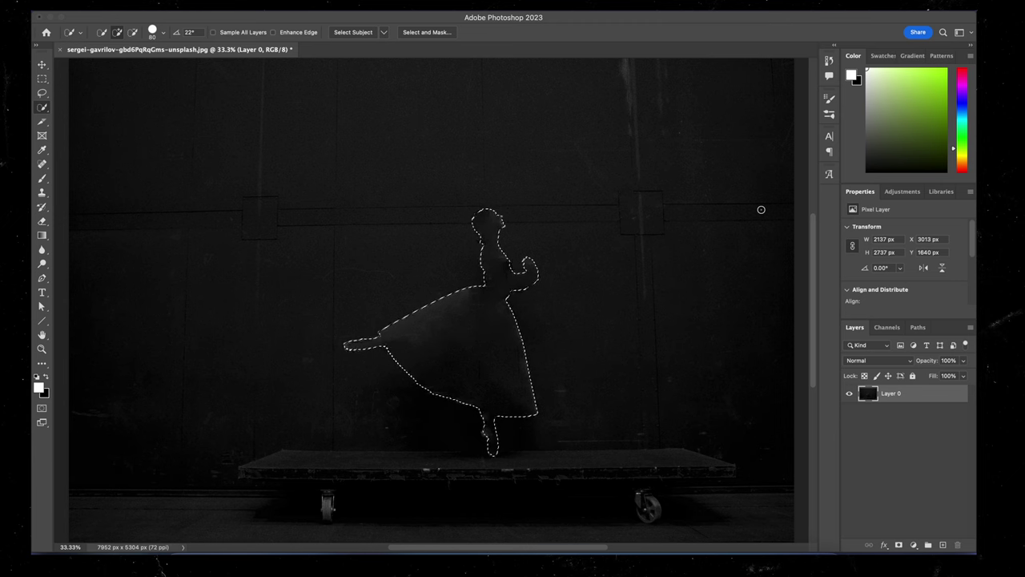
click(43, 165)
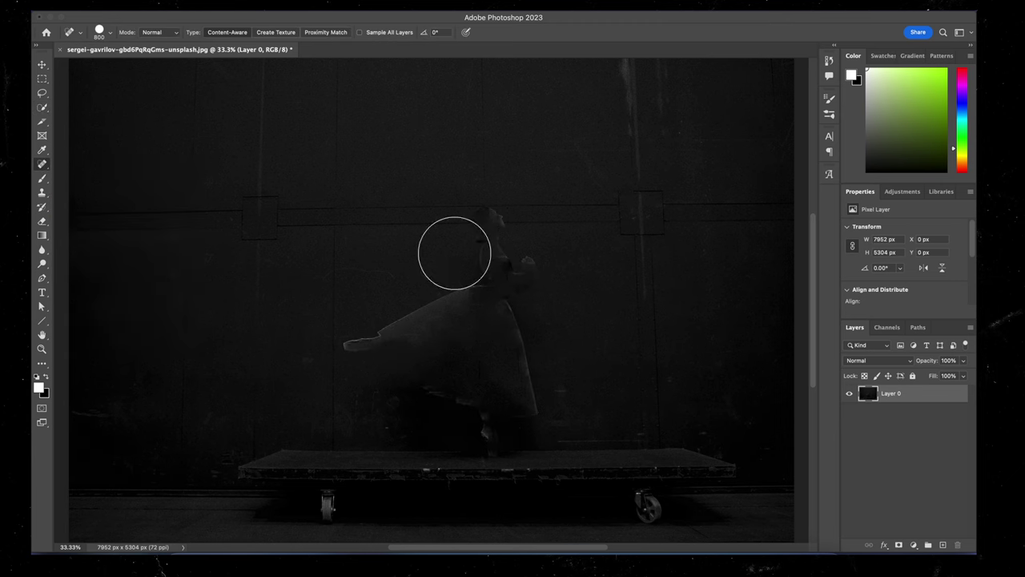
mouse_move(476, 228)
mouse_down()
mouse_move(526, 309)
mouse_move(372, 339)
mouse_move(464, 338)
mouse_move(510, 352)
mouse_move(518, 387)
mouse_move(466, 391)
mouse_move(484, 406)
mouse_move(435, 370)
mouse_move(445, 317)
mouse_move(529, 352)
mouse_move(546, 382)
mouse_move(473, 389)
mouse_up()
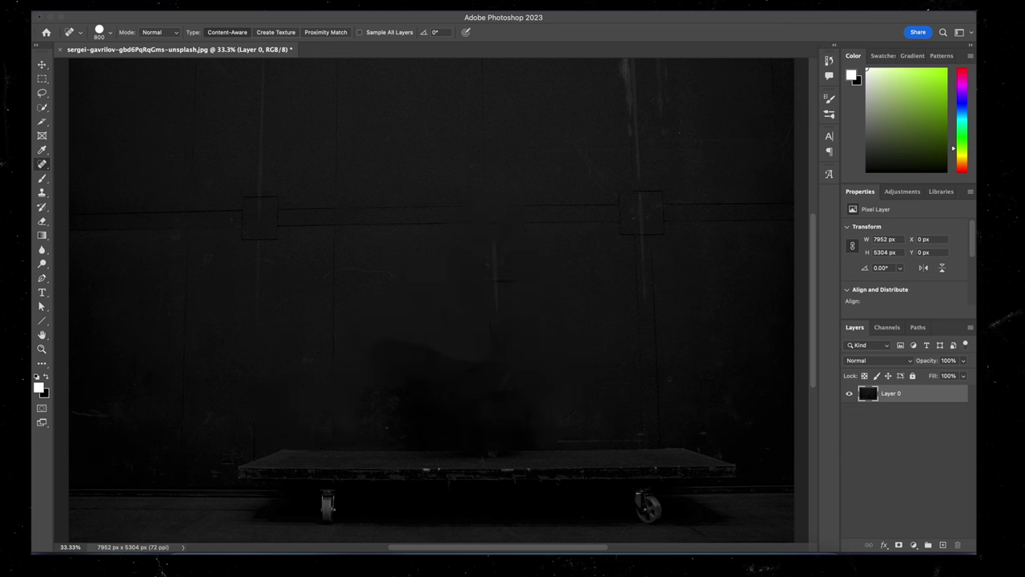
- Save a copy of the empty stage as BG.jpg on the Desktop
click(107, 4)
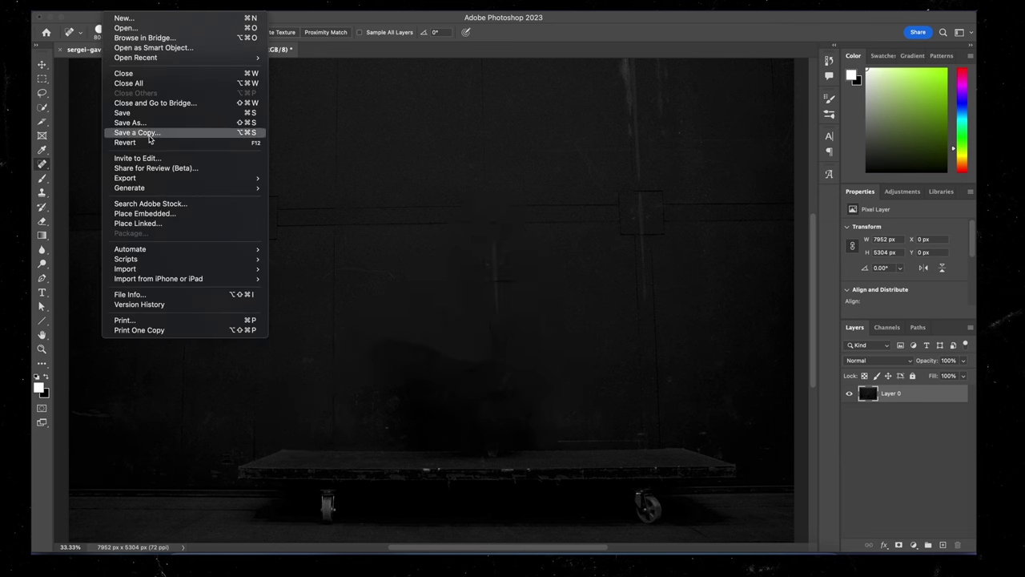
click(151, 137)
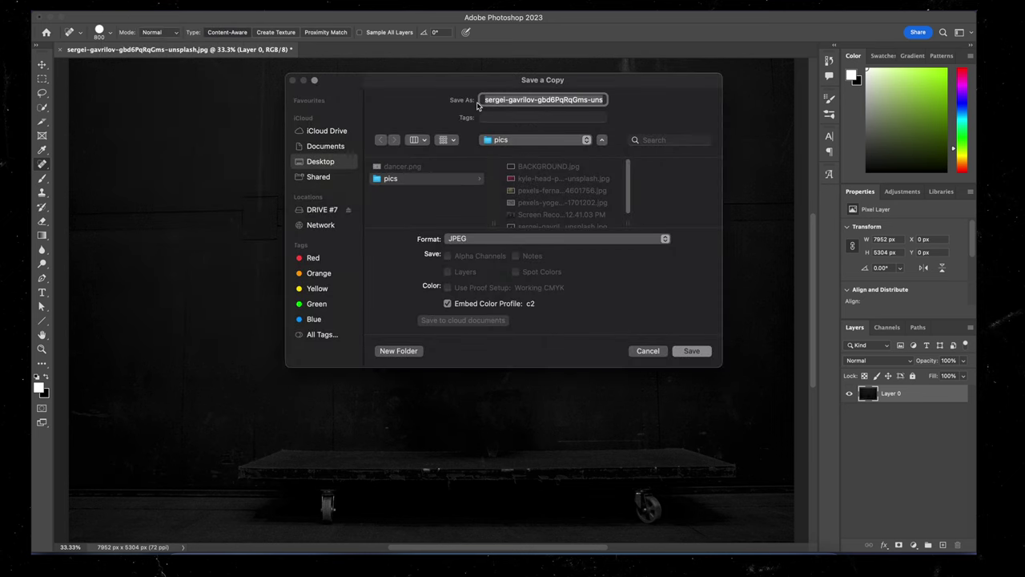
text(BG.jpg)
click(321, 161)
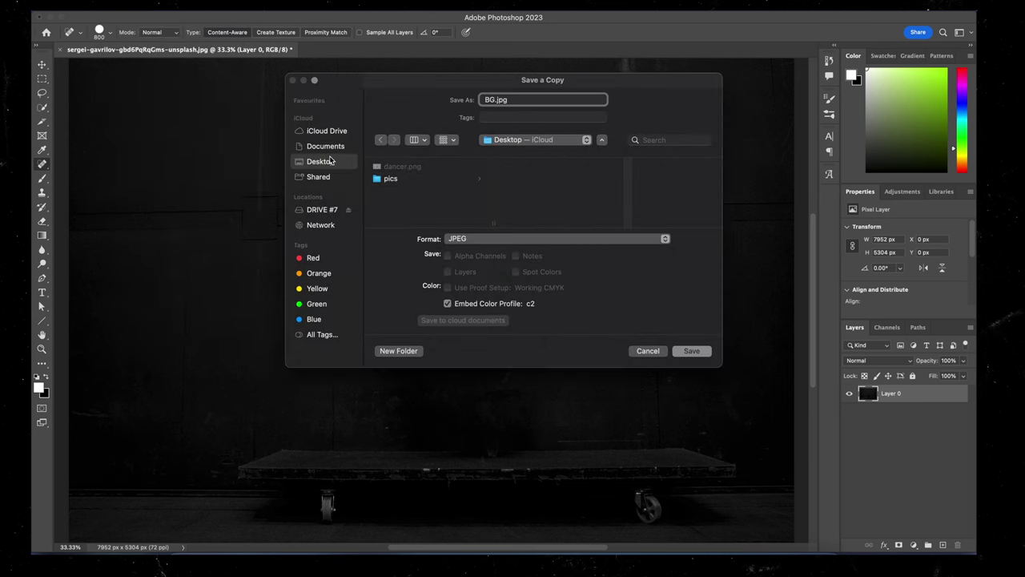
click(706, 350)
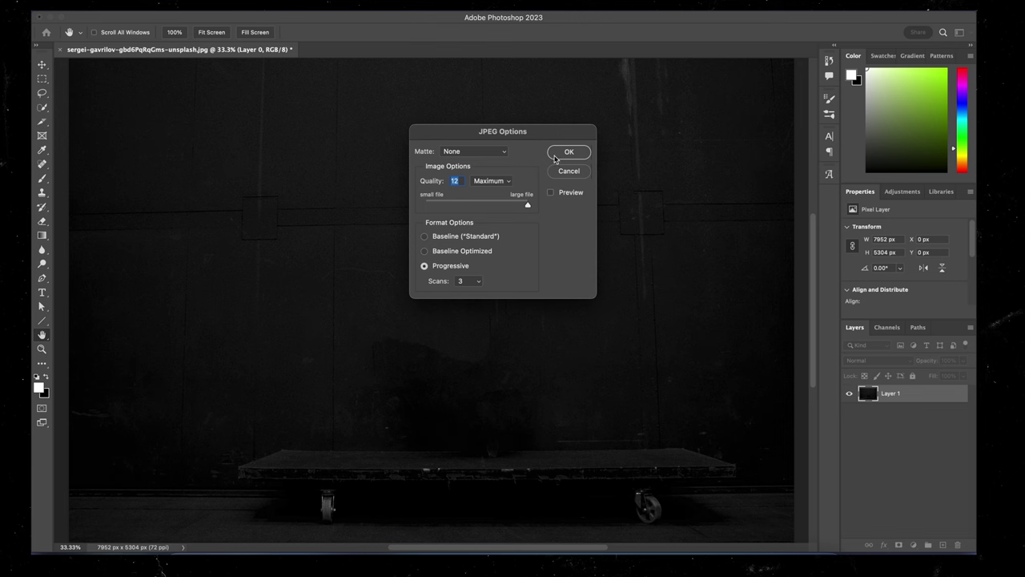
click(554, 155)
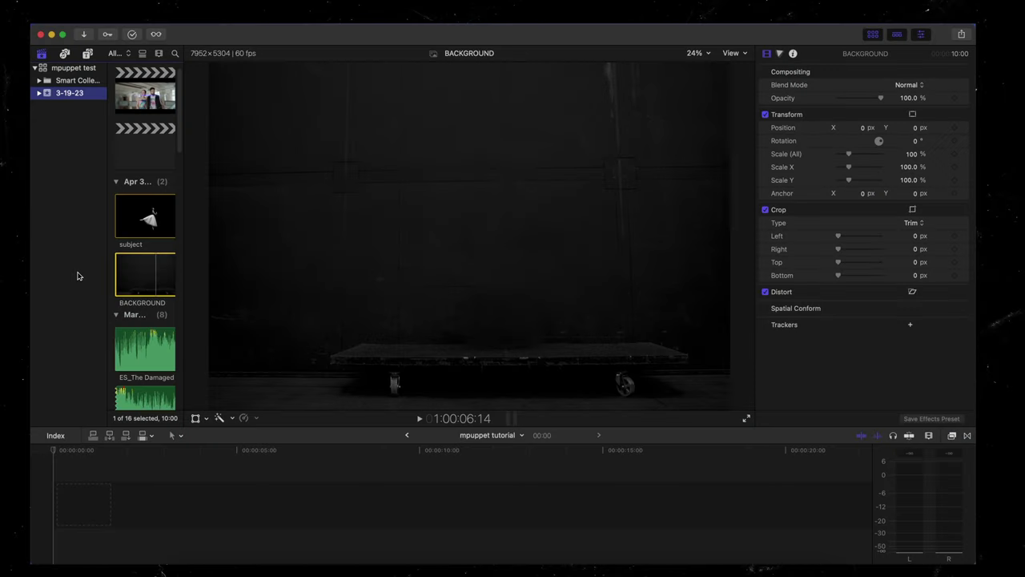
- Add the BACKGROUND clip to the timeline, then place the mPuppet generator above it
click(151, 276)
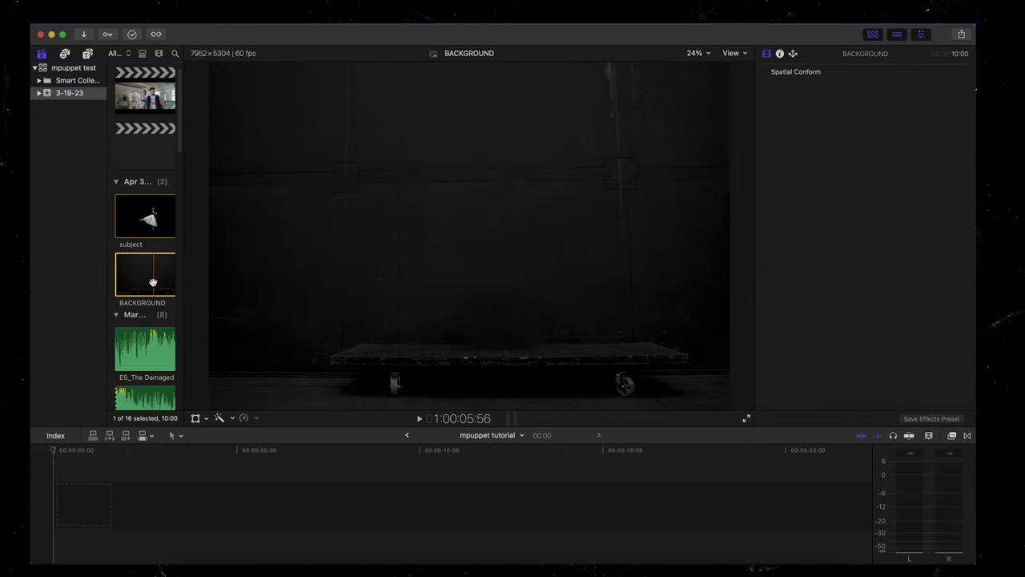
key(e)
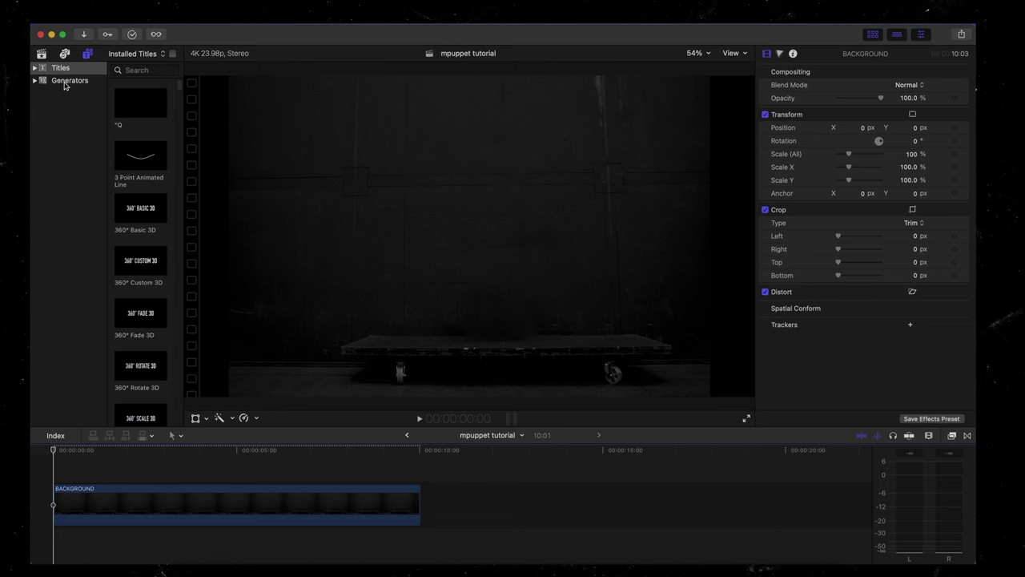
click(64, 82)
click(34, 81)
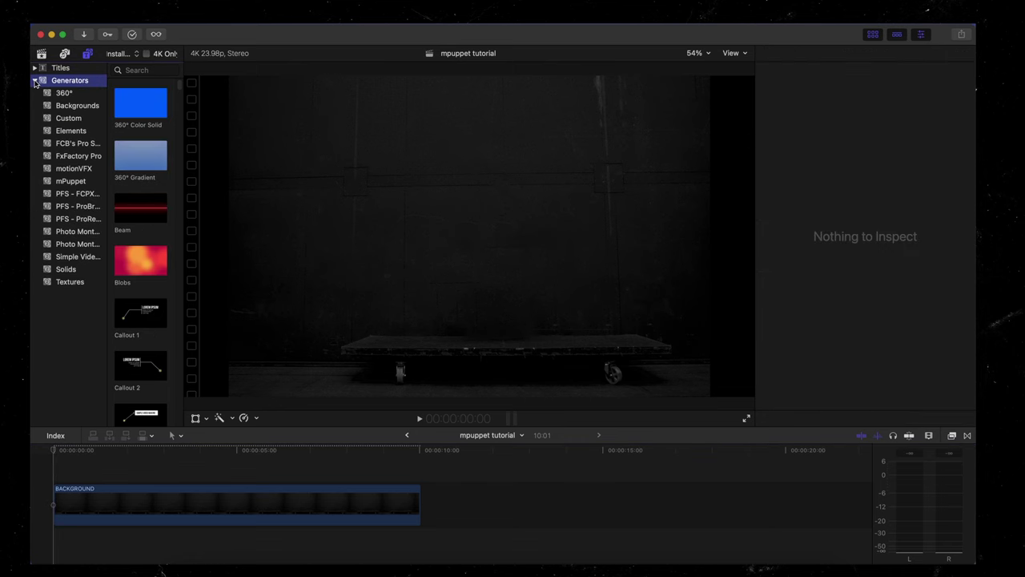
click(80, 183)
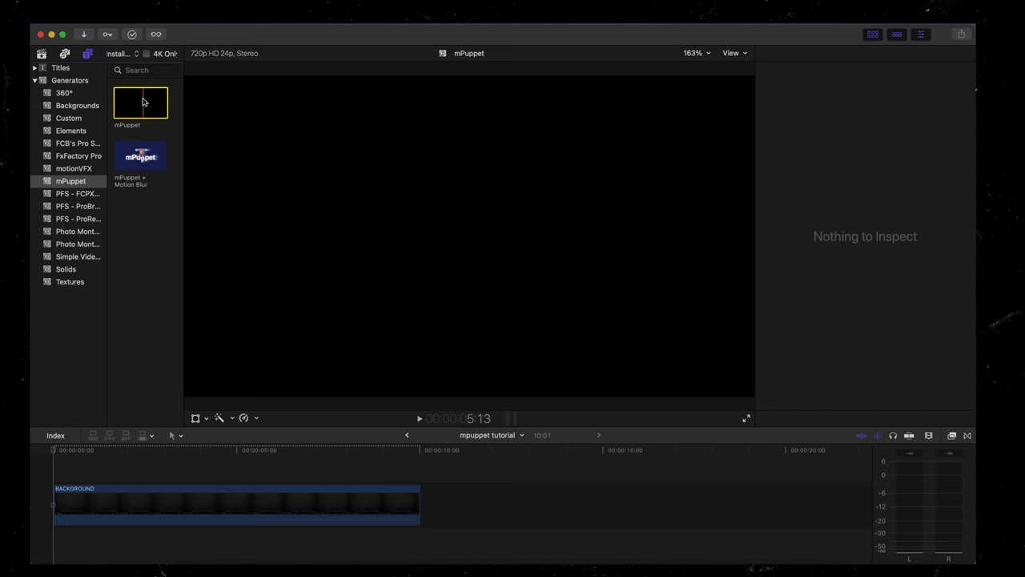
drag(137, 104, 250, 380)
drag(144, 439, 63, 474)
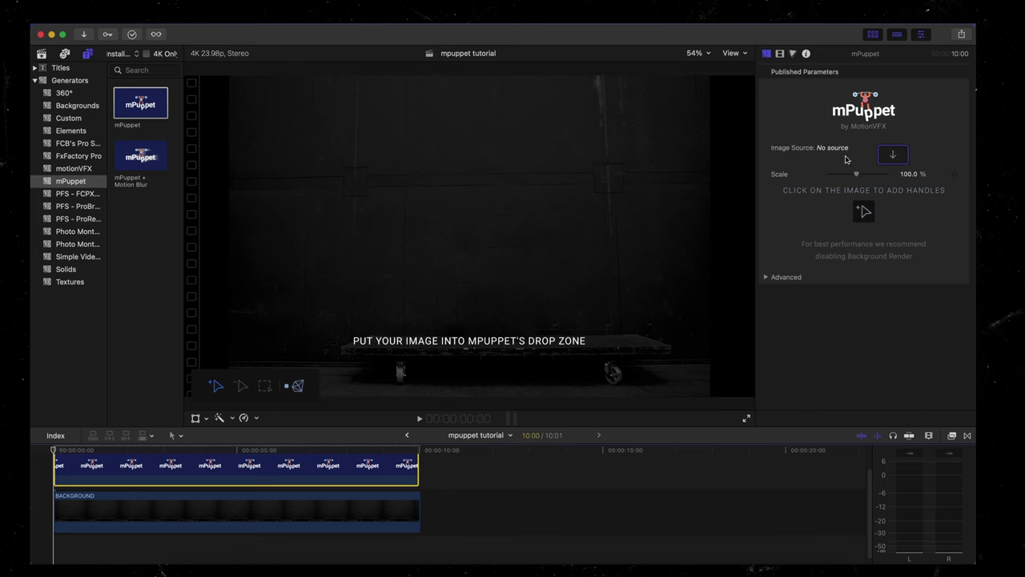
- Apply the ballerina subject clip from the mpuppet test library as mPuppet's image source
click(894, 156)
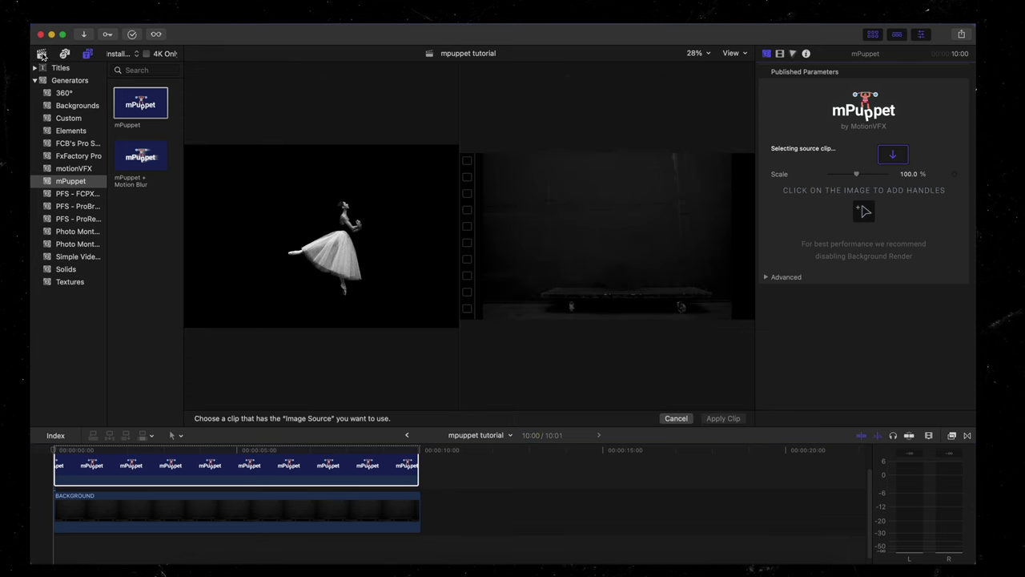
click(43, 55)
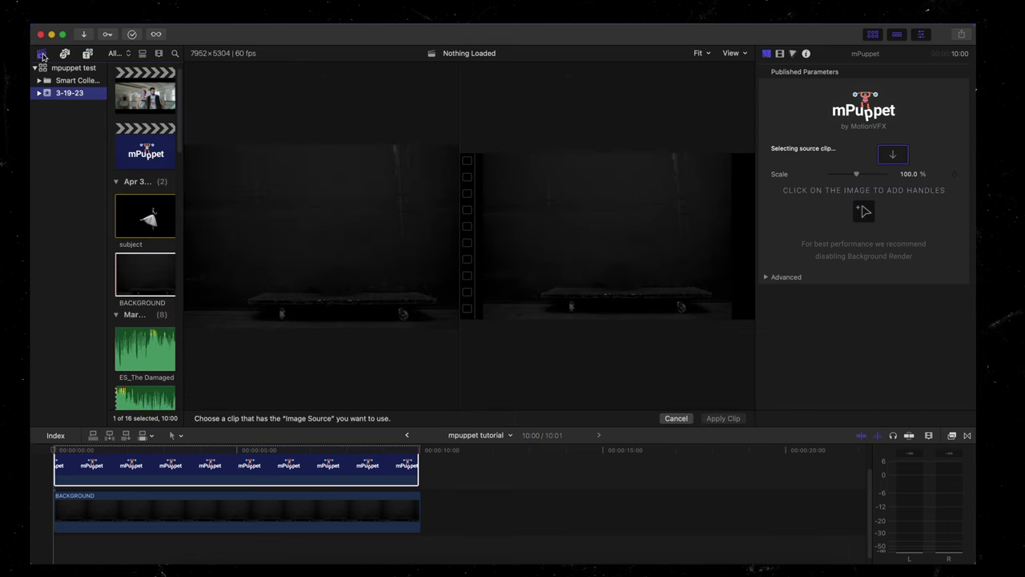
click(145, 218)
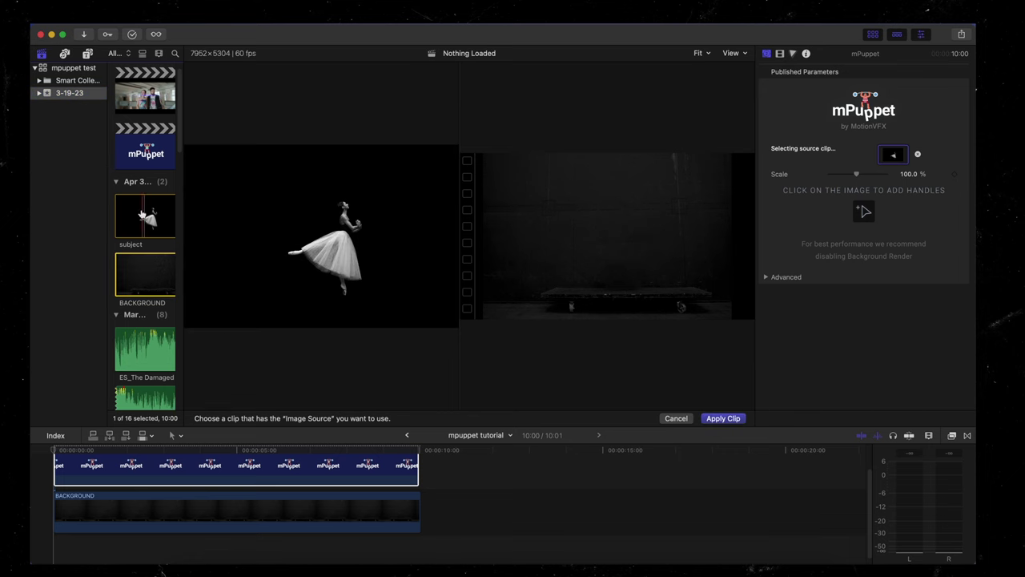
click(724, 418)
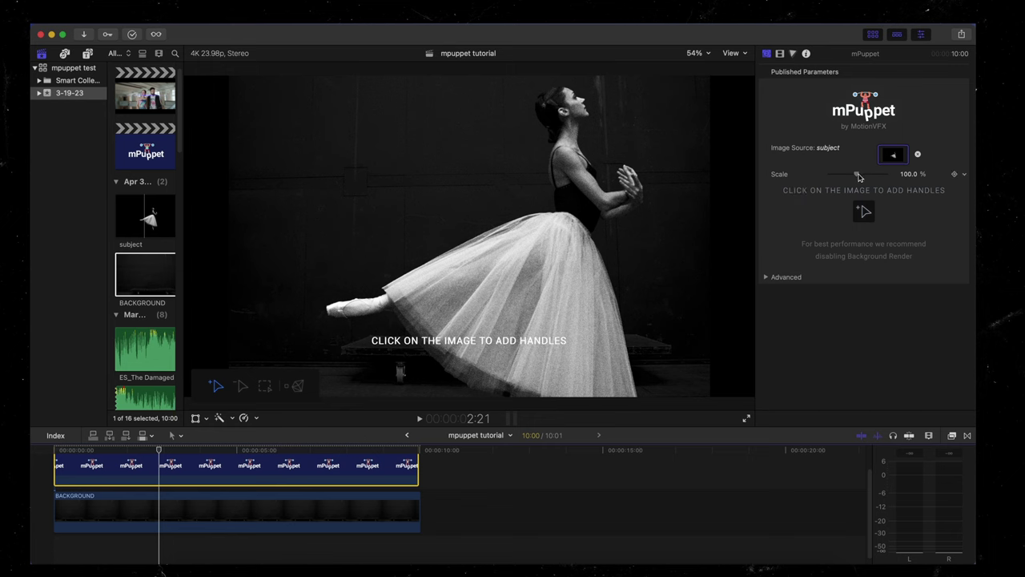
- Scale the ballerina to 61.33% and move her up onto the platform
drag(859, 176, 847, 178)
key(shift+t)
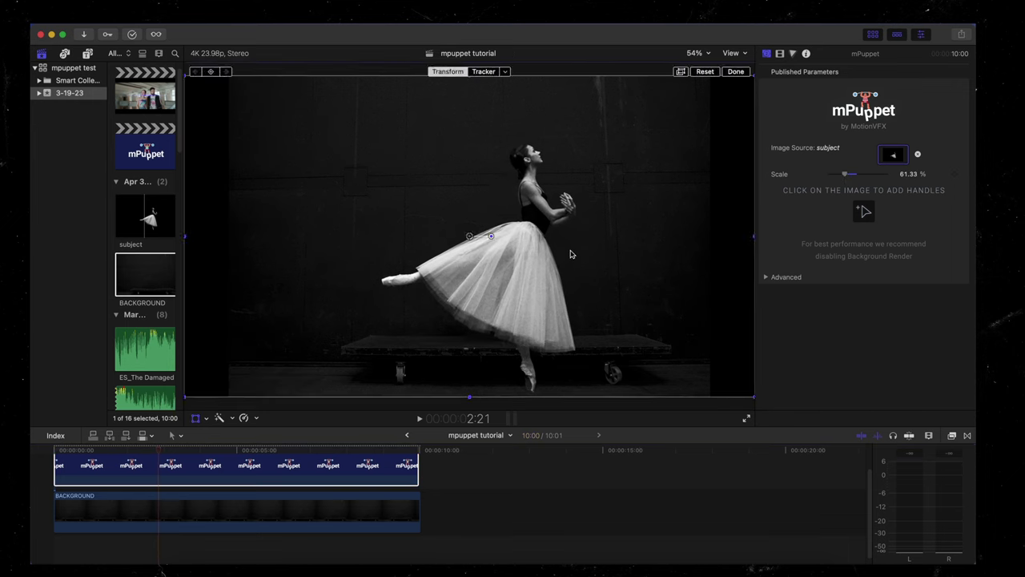
drag(569, 254, 559, 208)
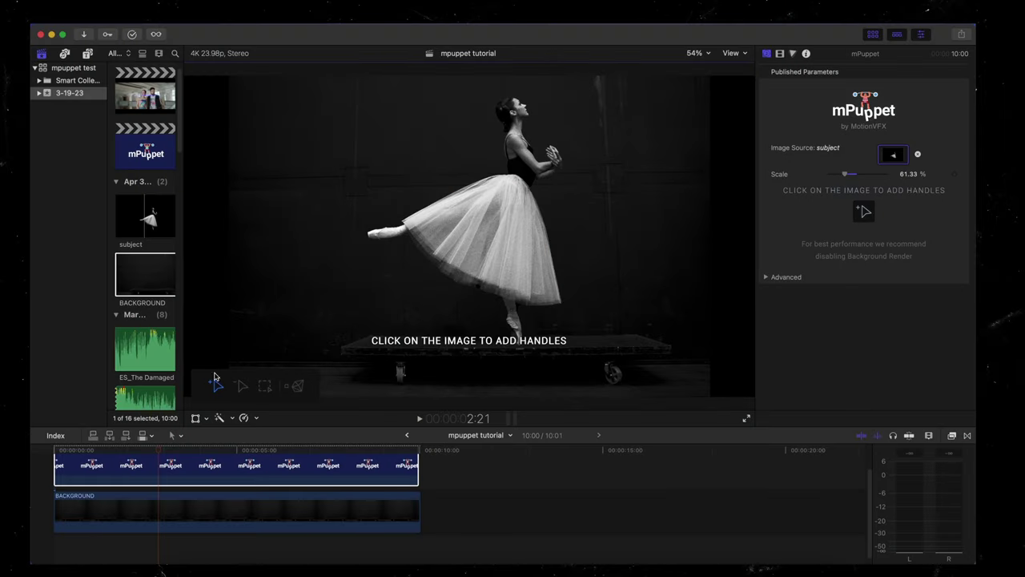
- Move the puppet palette aside and add handles on the head, waist, hands, torso and skirt
drag(240, 375, 242, 277)
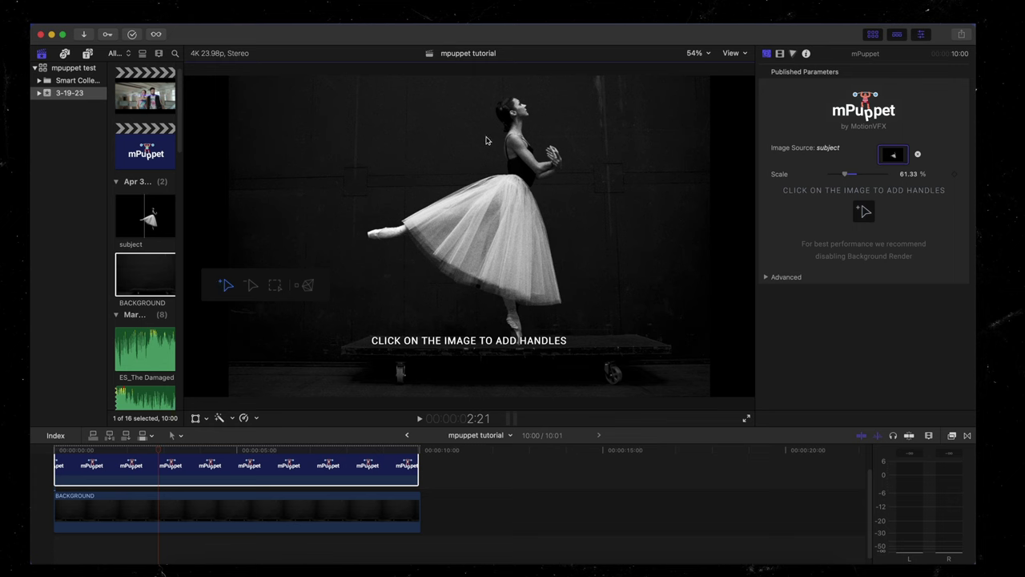
click(512, 112)
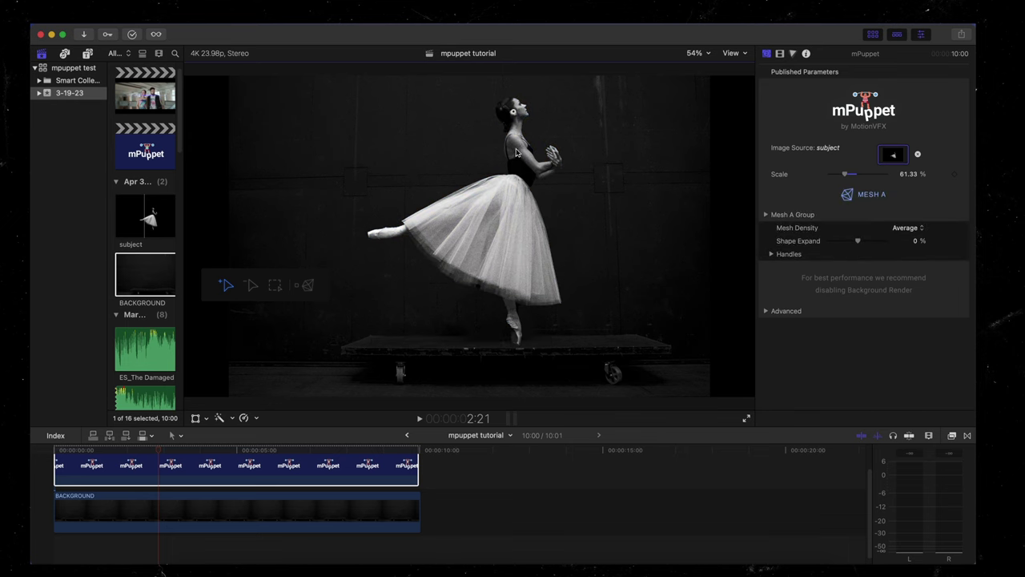
click(535, 169)
click(557, 159)
click(513, 191)
click(507, 268)
- Box-select the ballerina's upper-body handles, then toggle the triangulated mesh view on and off
click(251, 283)
click(226, 286)
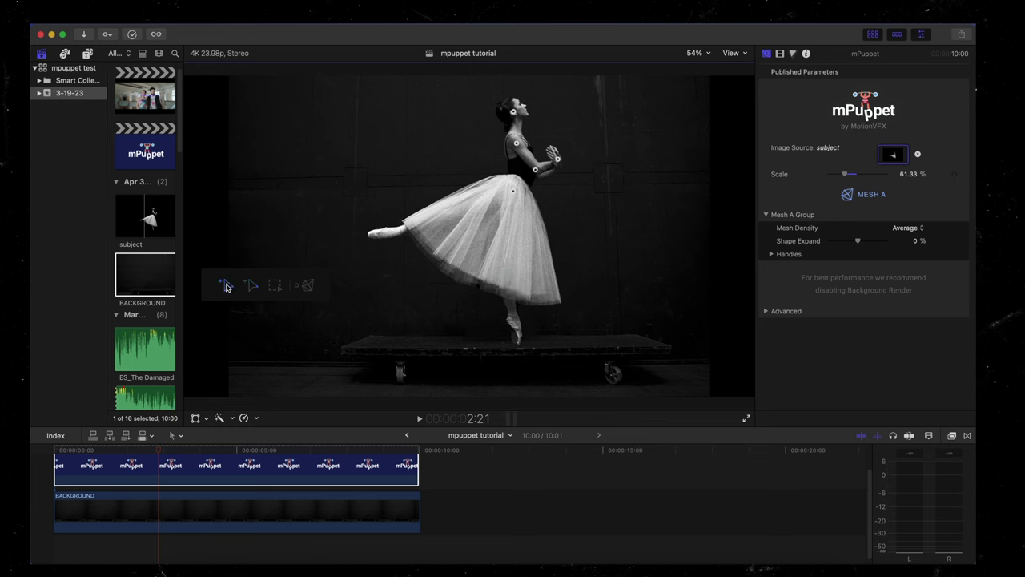
click(276, 285)
drag(482, 98, 609, 227)
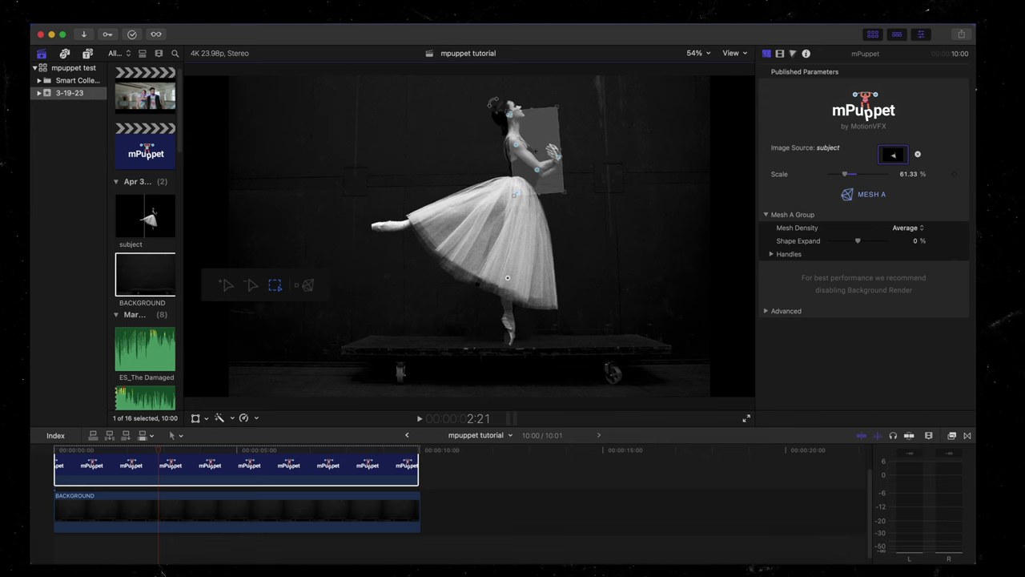
click(307, 285)
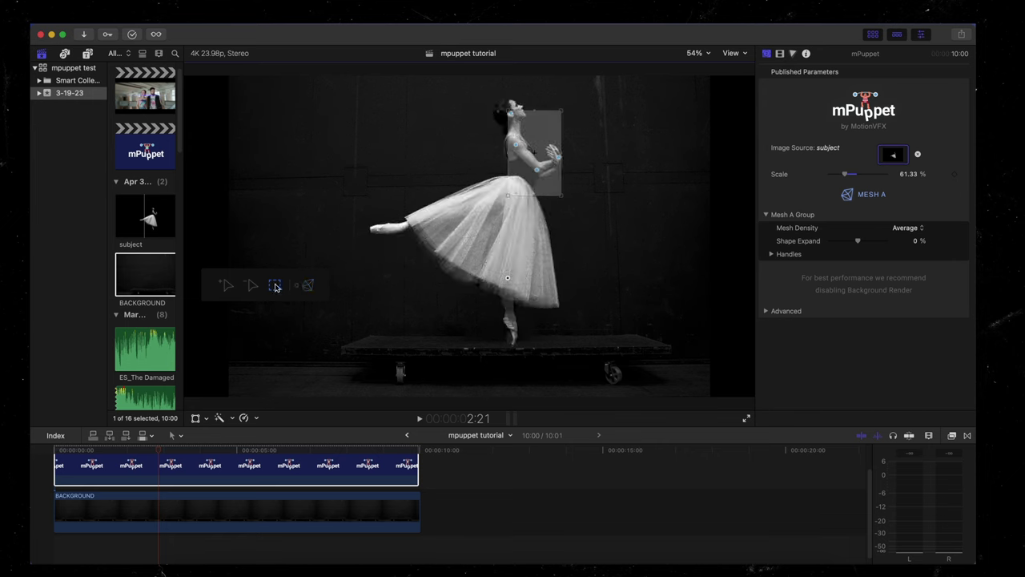
click(308, 285)
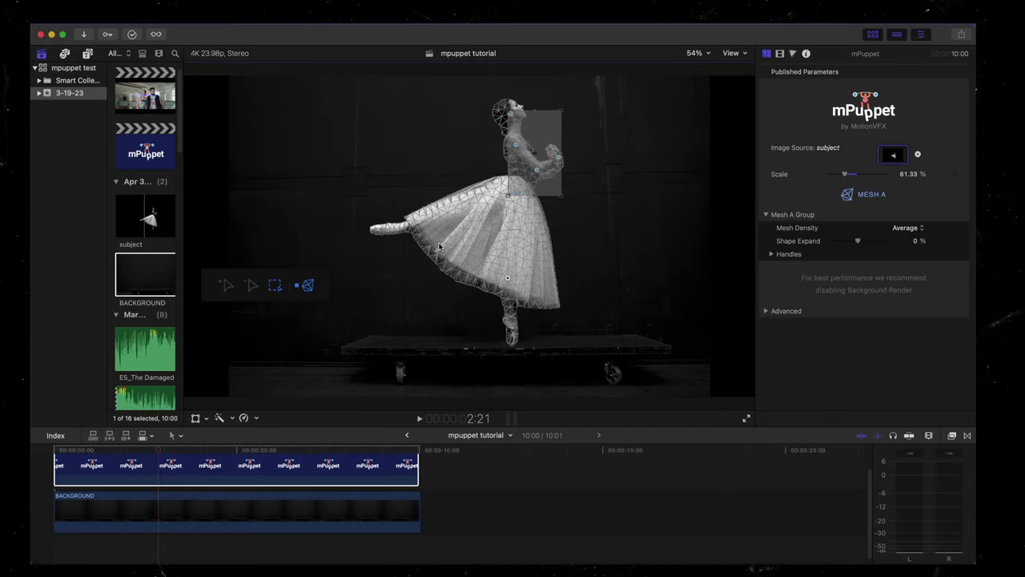
click(306, 285)
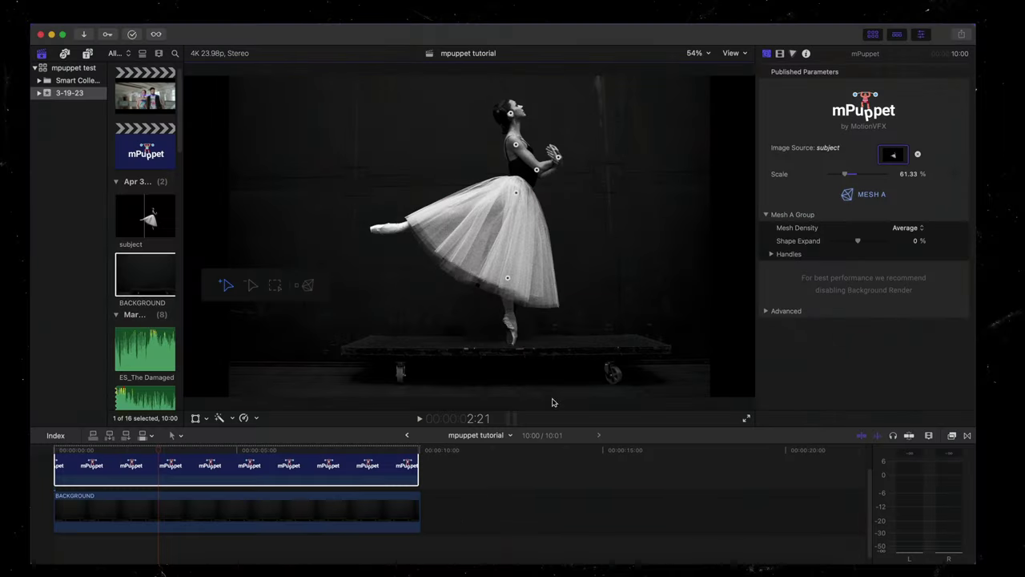
- Drag the tutu-waist handle up-left, then slightly right, to tilt the ballerina and raise her leg
click(516, 193)
mouse_move(516, 196)
mouse_down()
mouse_move(503, 184)
mouse_move(521, 191)
mouse_up()
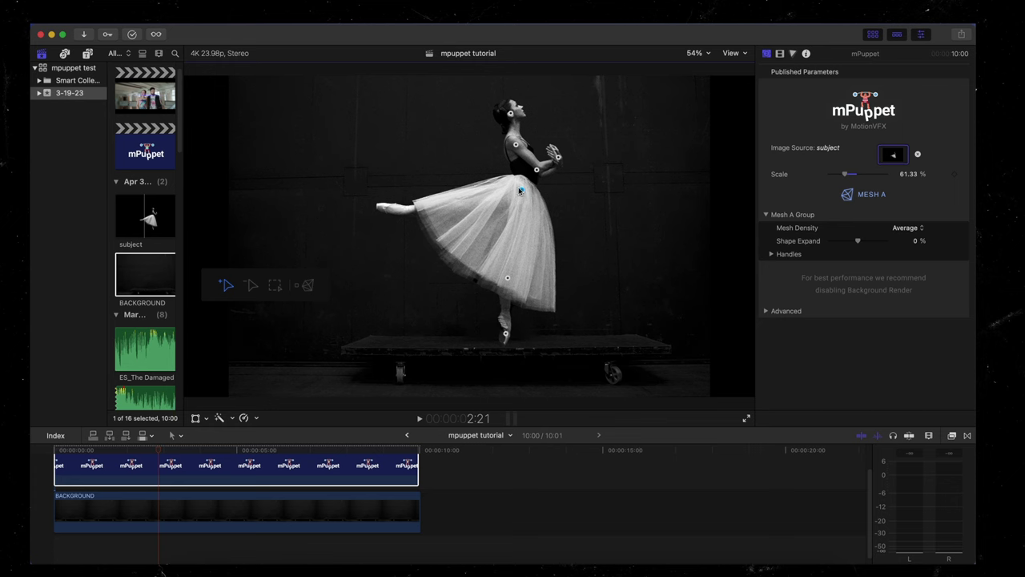
drag(523, 187, 526, 189)
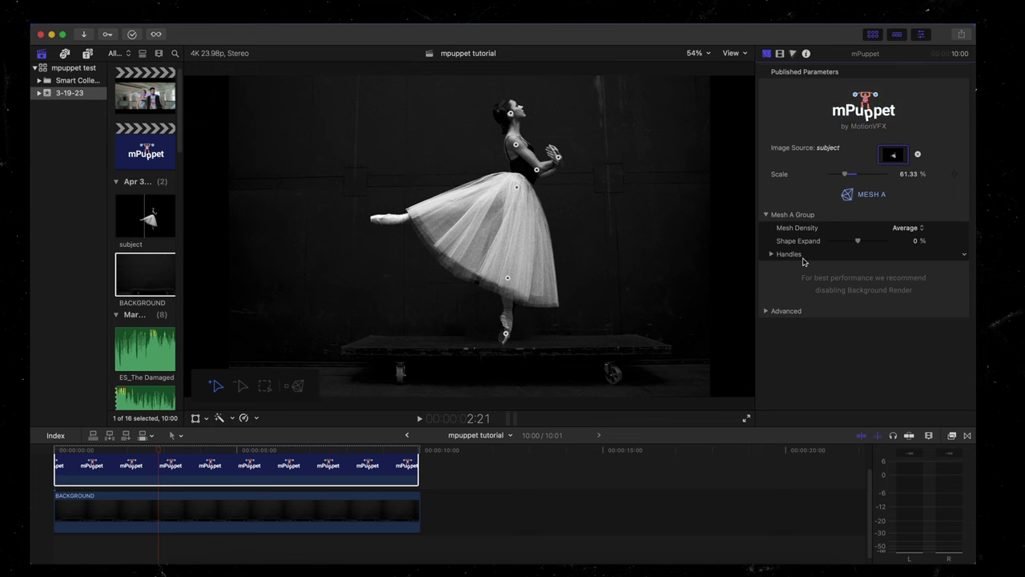
- Expand the Handles settings and change Handle 1's X position from -0.61 to -0.58
click(771, 254)
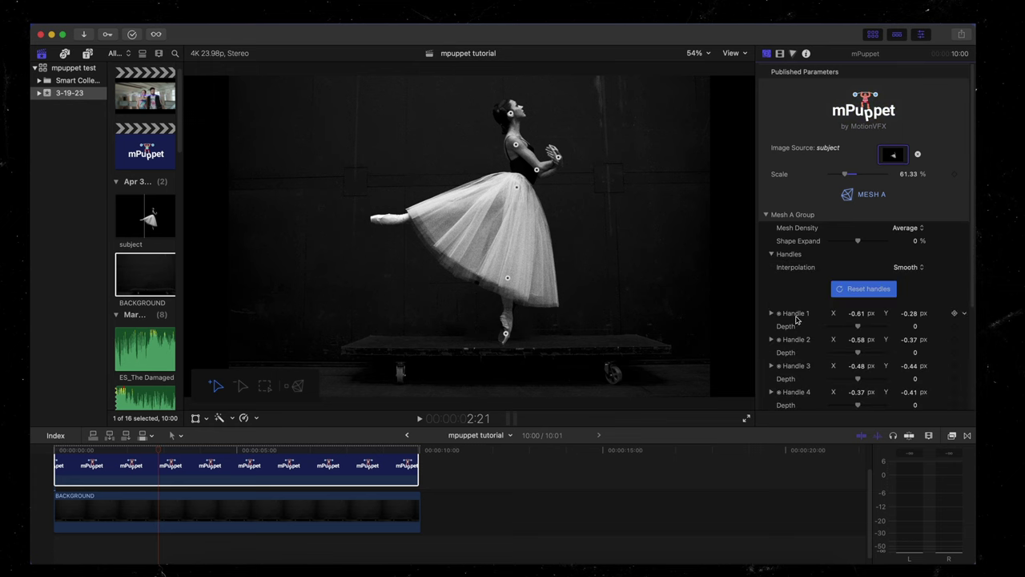
scroll(798, 320, down, 3)
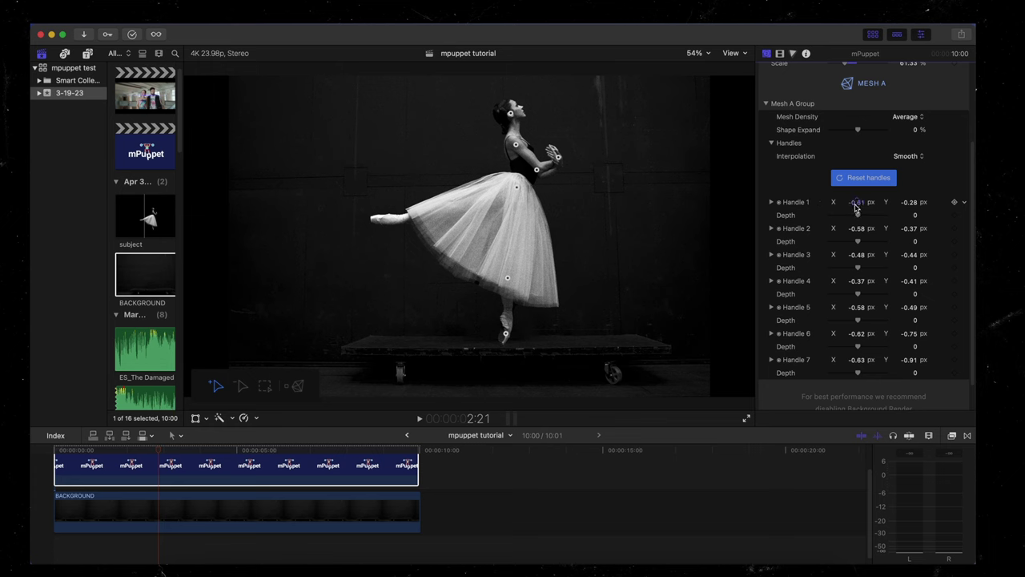
drag(855, 206, 520, 128)
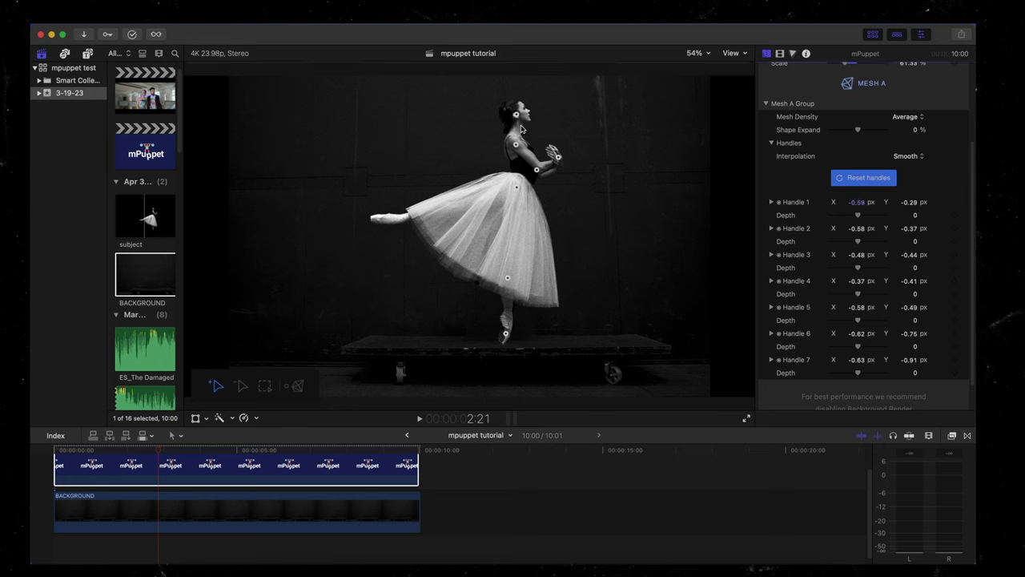
click(516, 116)
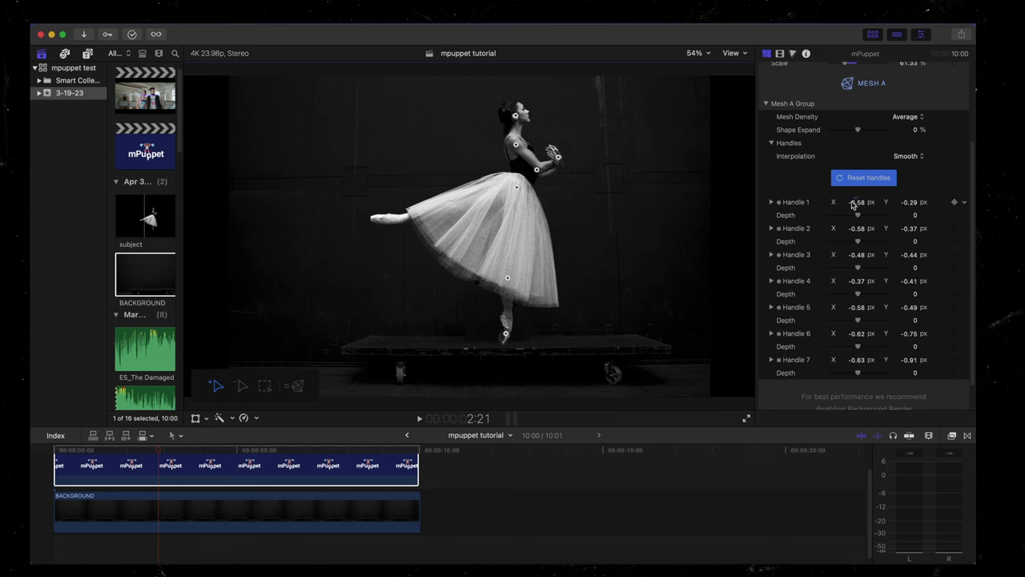
click(855, 229)
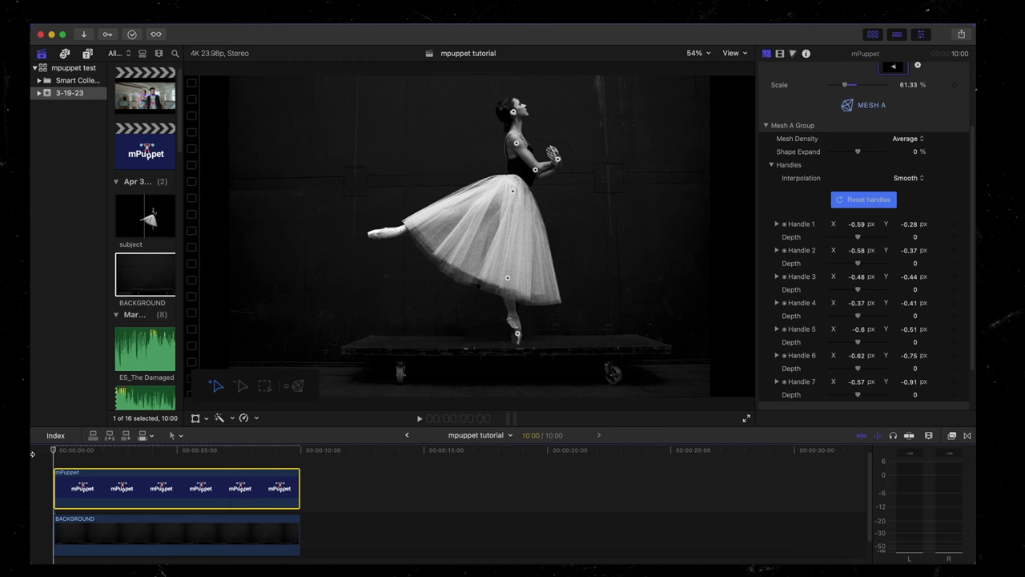
- Set position keyframes for Handles 1 through 7 in the Inspector
click(953, 224)
click(954, 250)
click(954, 276)
click(954, 303)
click(953, 329)
click(954, 355)
click(954, 382)
scroll(955, 383, down, 3)
- Drag the head handle to tilt the ballerina's head back, then move the playhead to the clip end
click(268, 388)
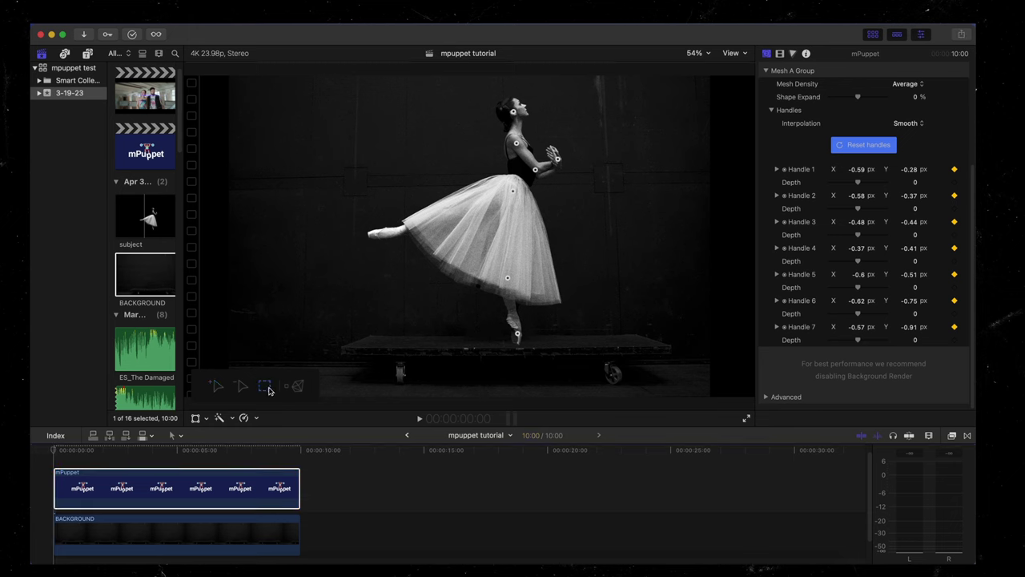
drag(495, 104, 540, 181)
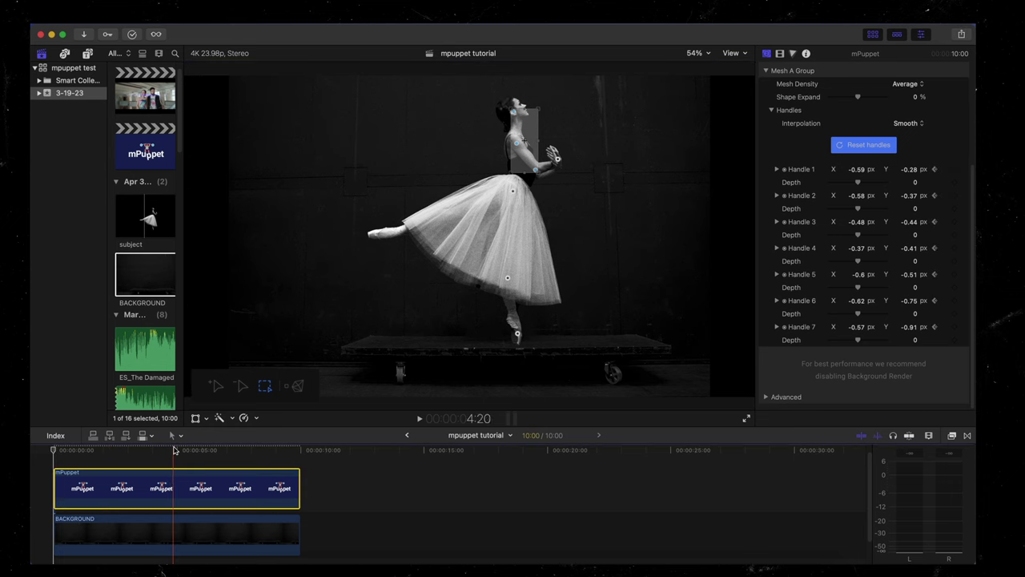
click(175, 450)
click(241, 386)
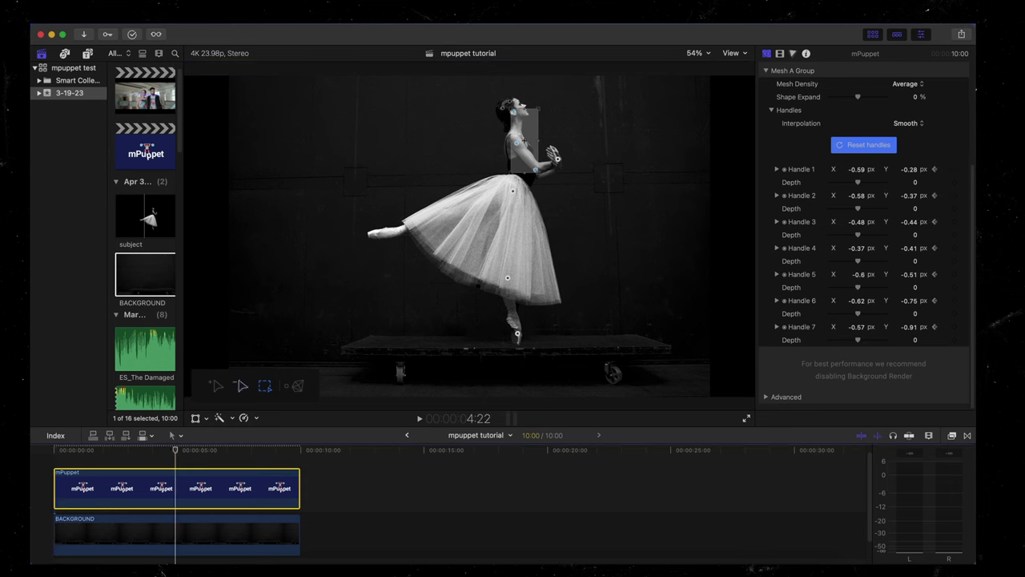
drag(502, 105, 510, 120)
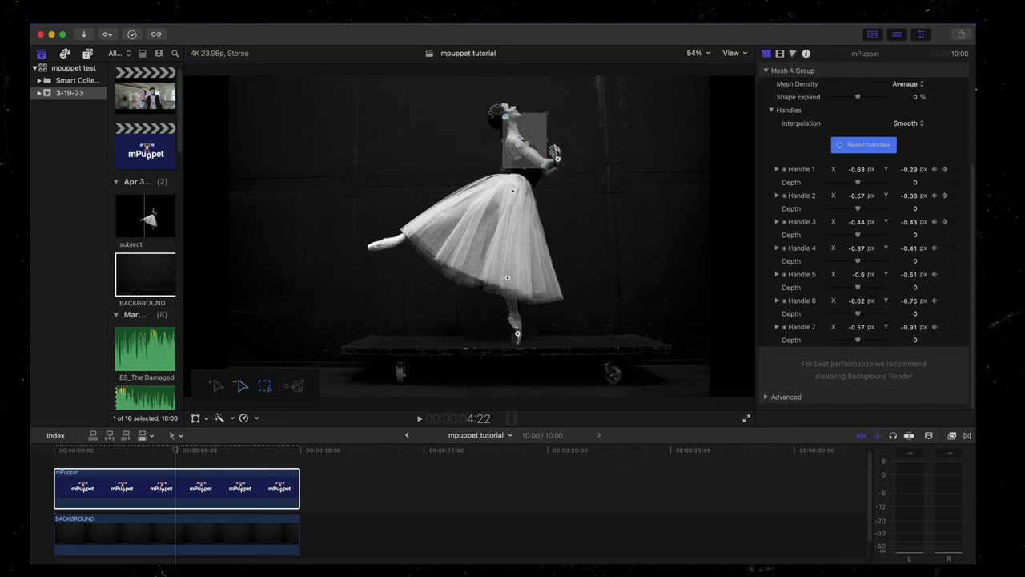
drag(261, 447, 297, 447)
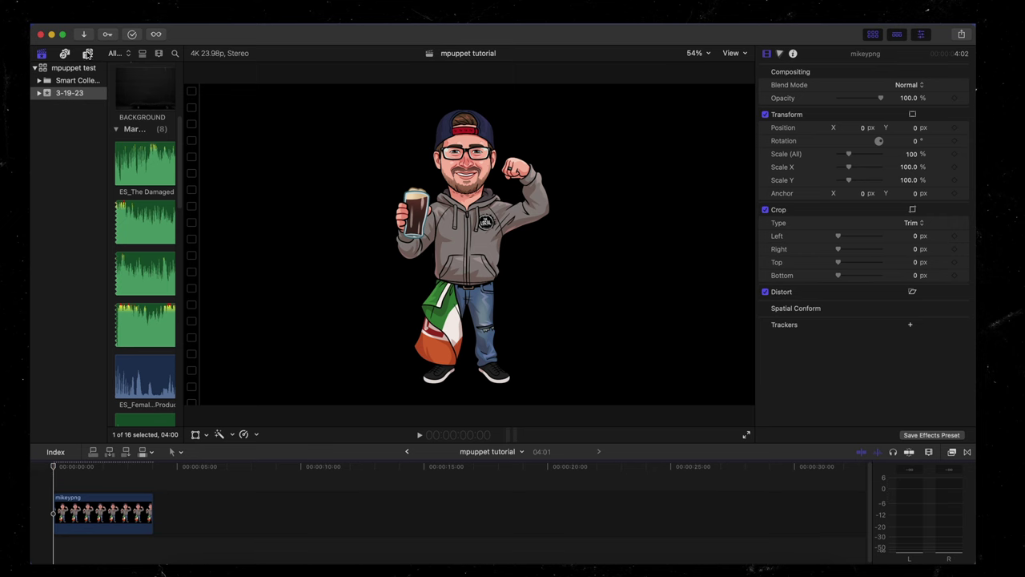
- Place an mPuppet generator above the mikeypng clip in the timeline
click(87, 54)
click(133, 112)
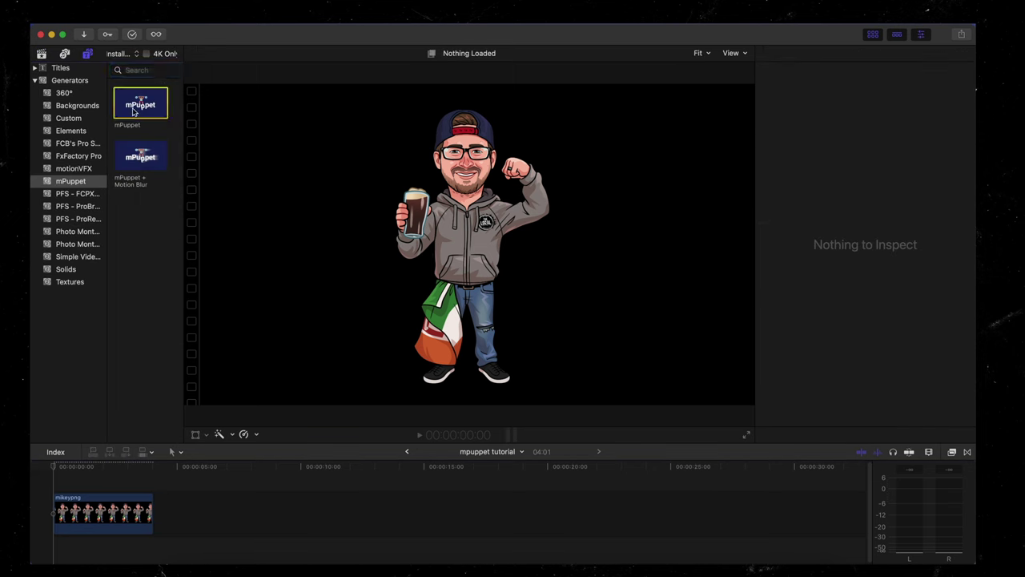
drag(134, 112, 116, 475)
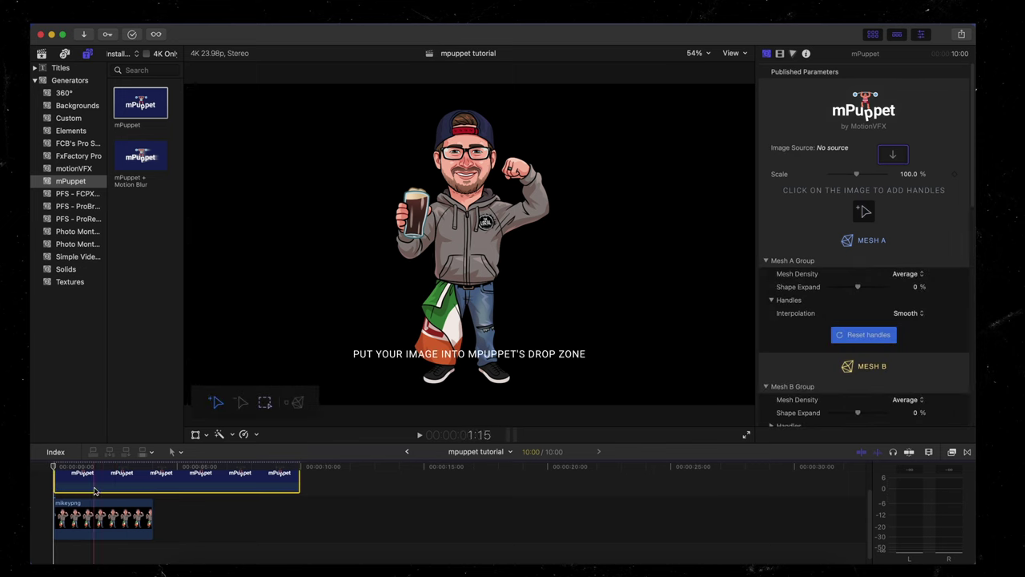
- Use the mikeypng clip as the puppet's image source and scale it to 55.27%
click(892, 157)
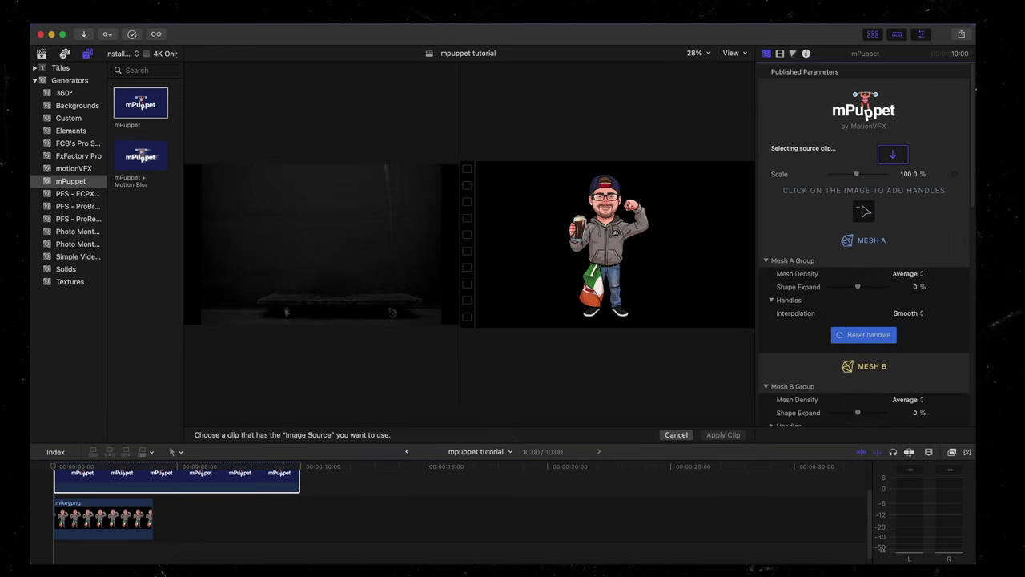
click(92, 522)
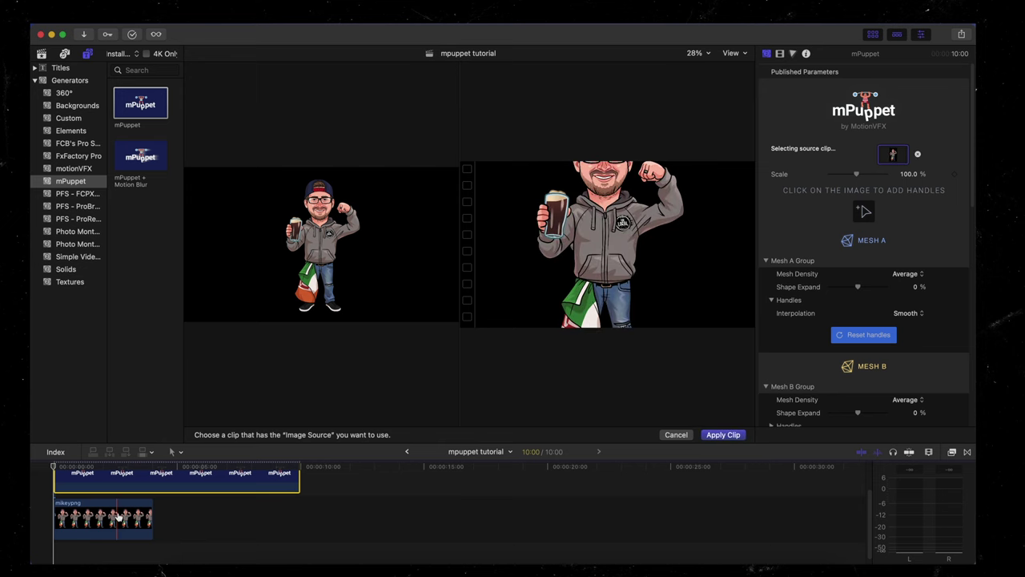
click(714, 435)
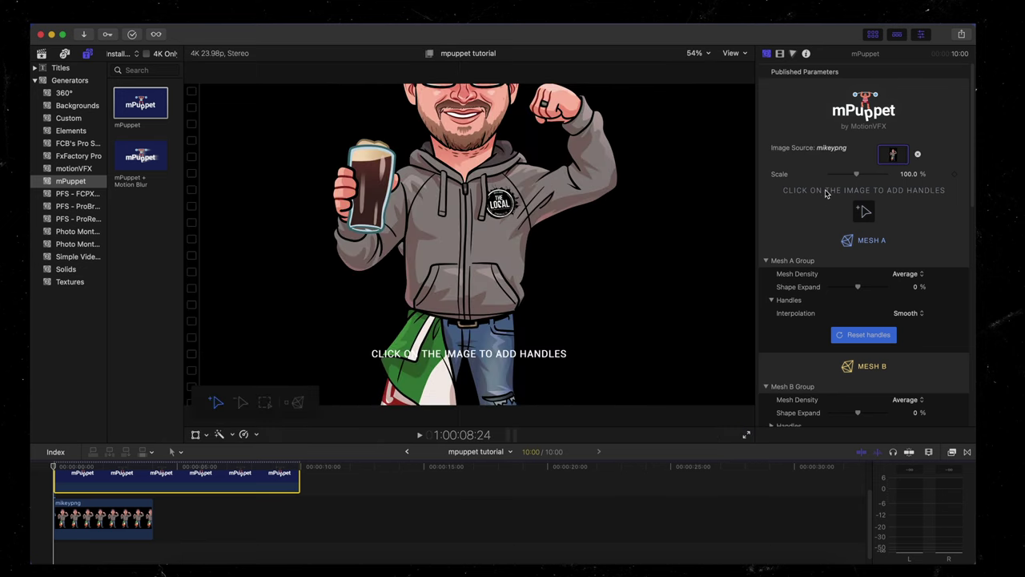
drag(854, 175, 843, 175)
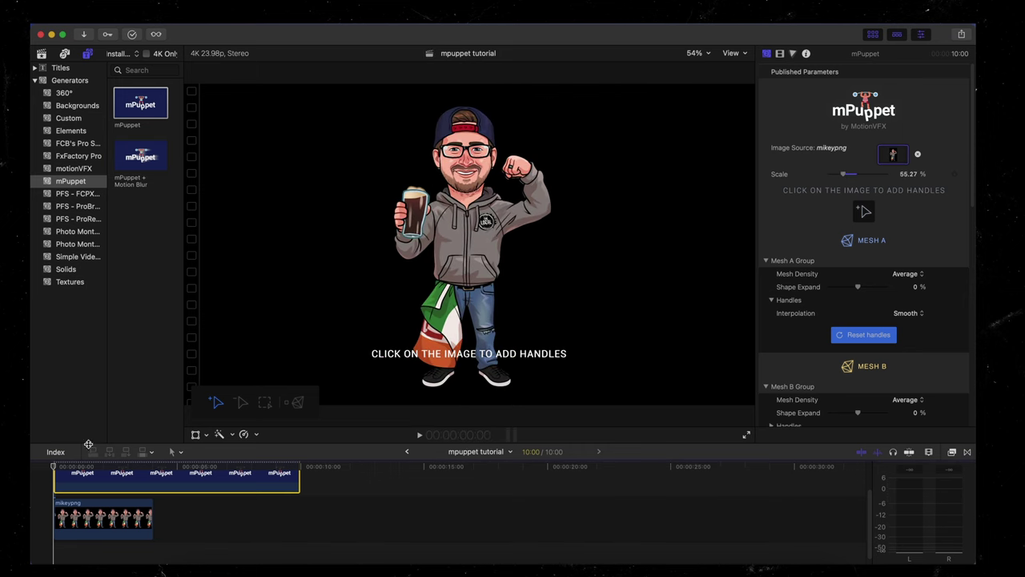
- Disable the mikeypng clip and pin handles on the character's chest, belt and both shoes
click(93, 519)
right_click(93, 519)
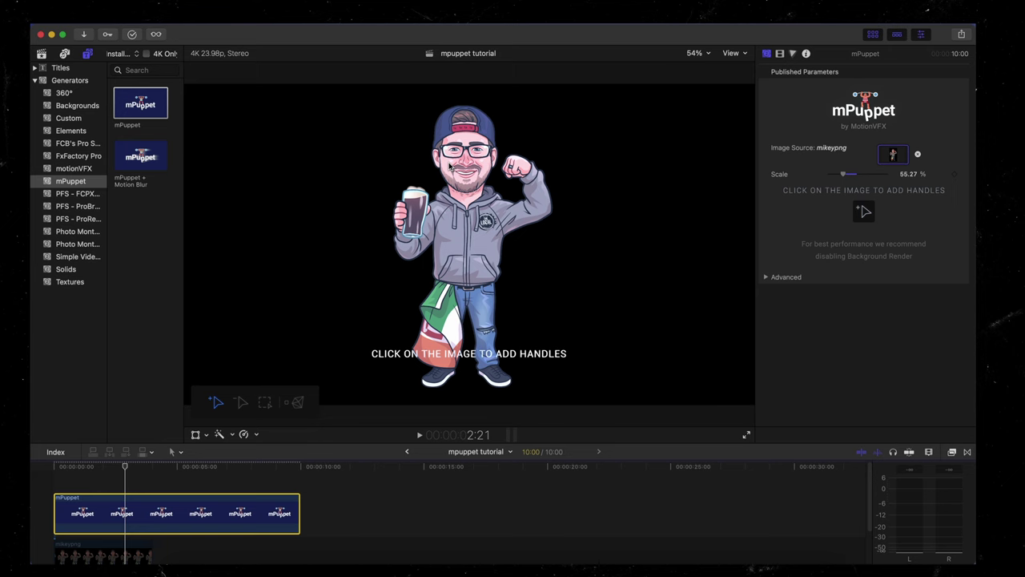
click(469, 160)
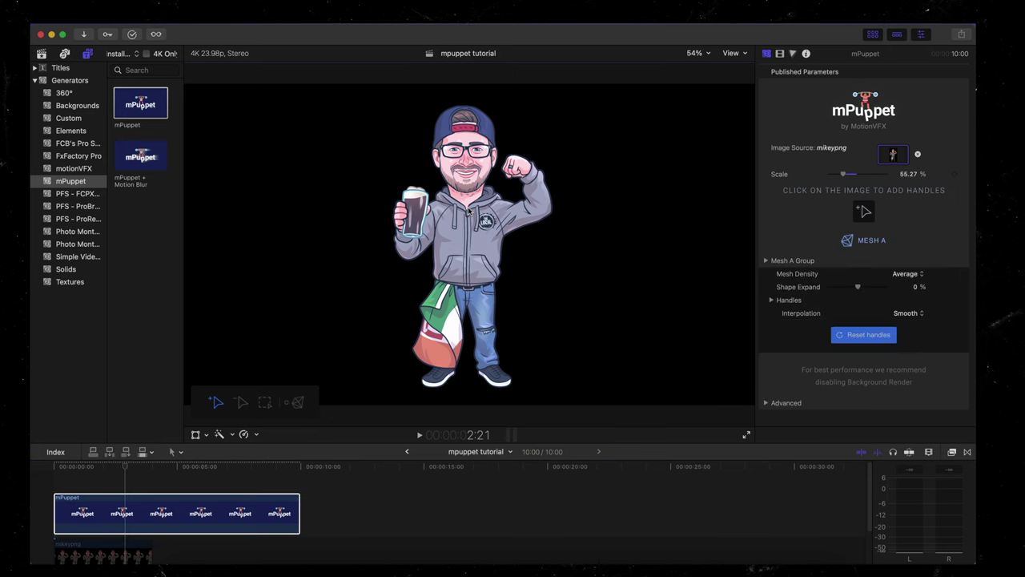
click(468, 210)
click(468, 210)
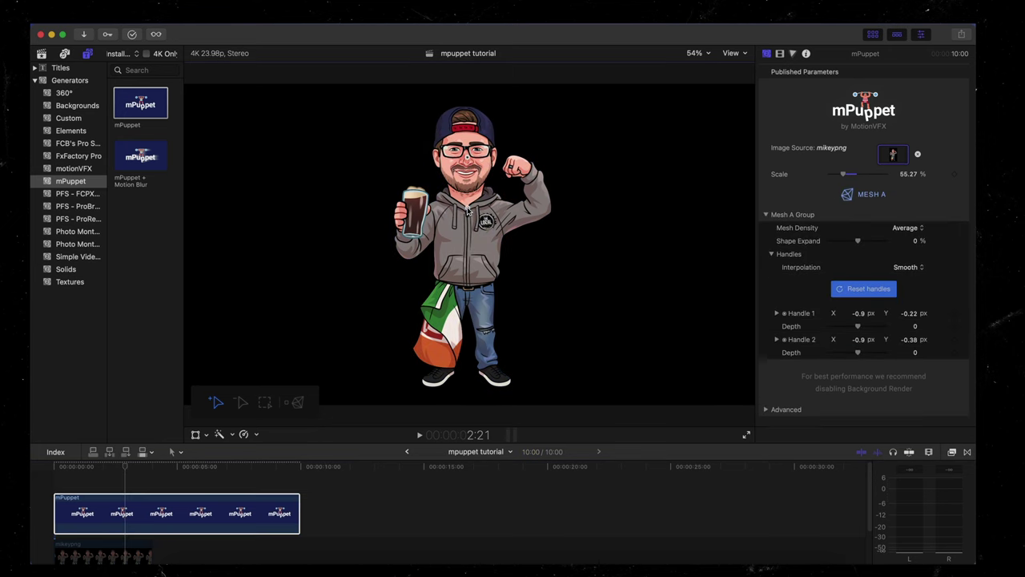
click(468, 281)
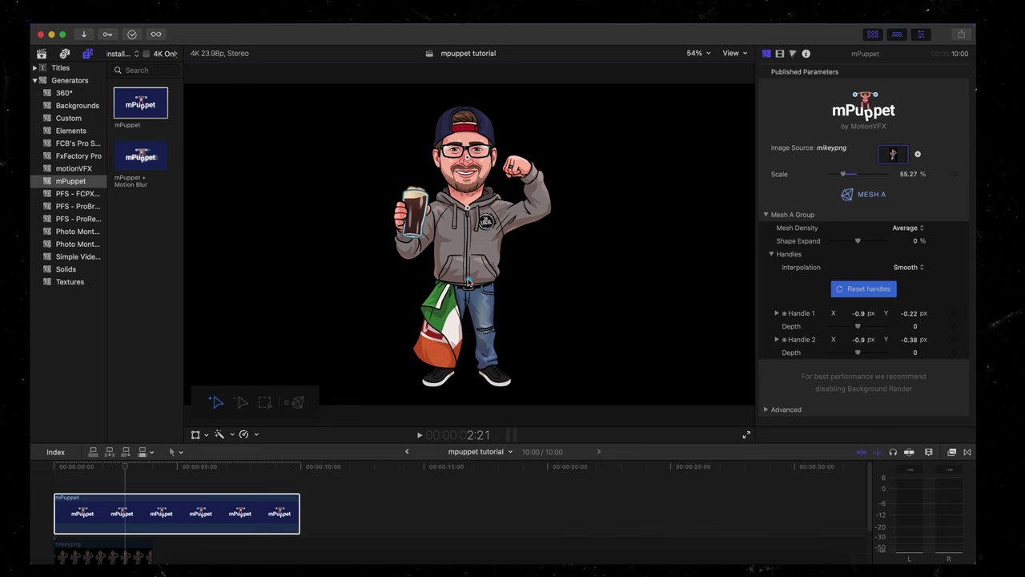
click(440, 374)
click(496, 378)
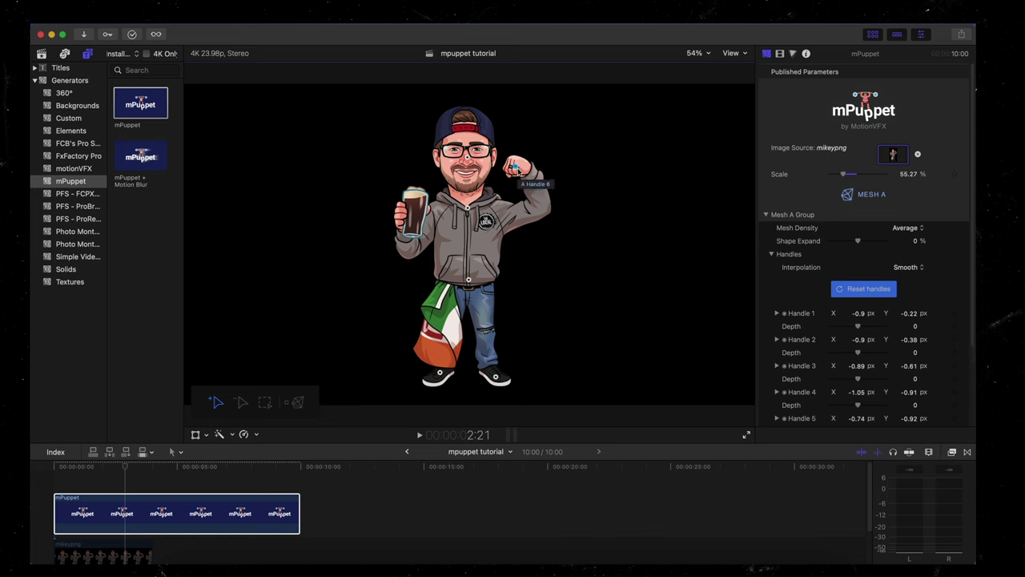
- Pull the fist handle in toward the head and set Handle 6's depth to 0.79
drag(518, 170, 486, 166)
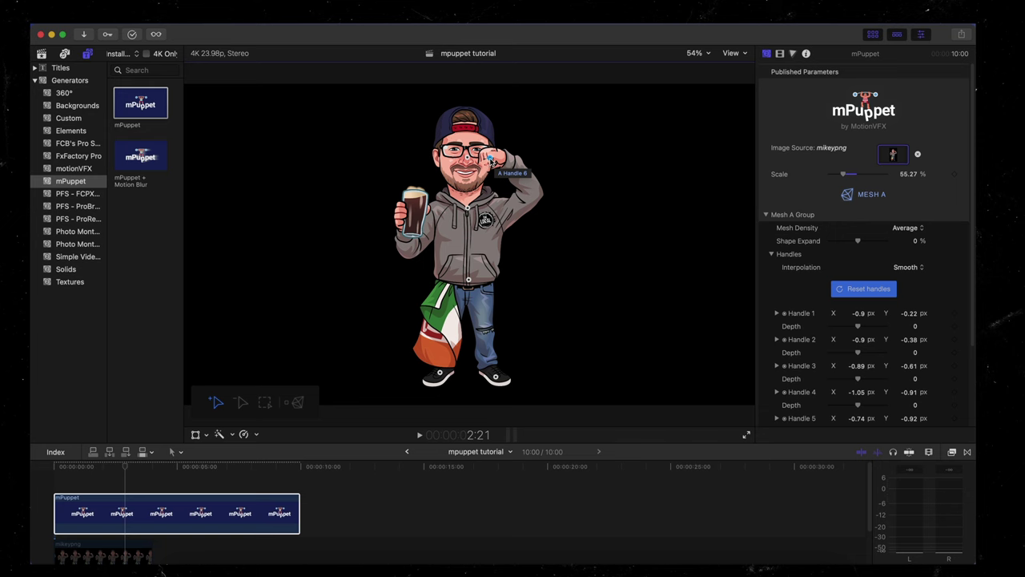
scroll(857, 304, down, 3)
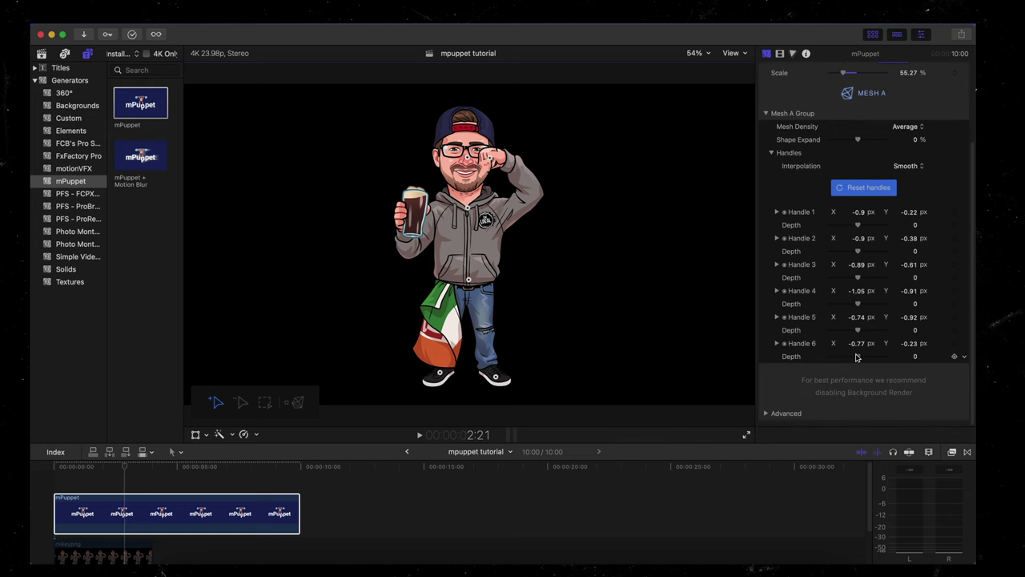
drag(857, 356, 850, 357)
drag(848, 357, 879, 358)
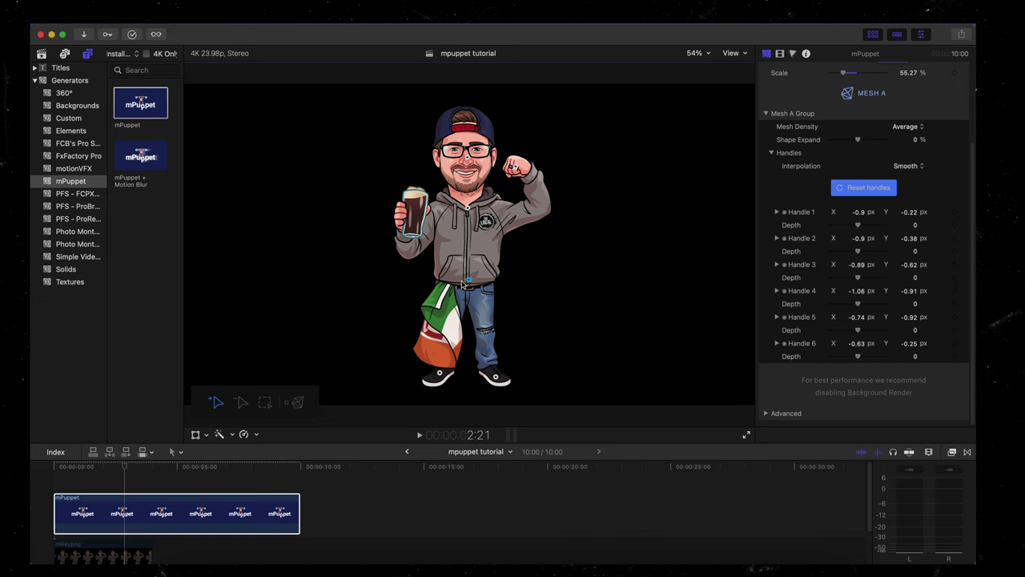
- Nudge the belt handle and keyframe Handle 3's position at the start of the clip
mouse_move(468, 282)
mouse_down()
mouse_move(479, 278)
mouse_move(466, 273)
mouse_up()
click(124, 464)
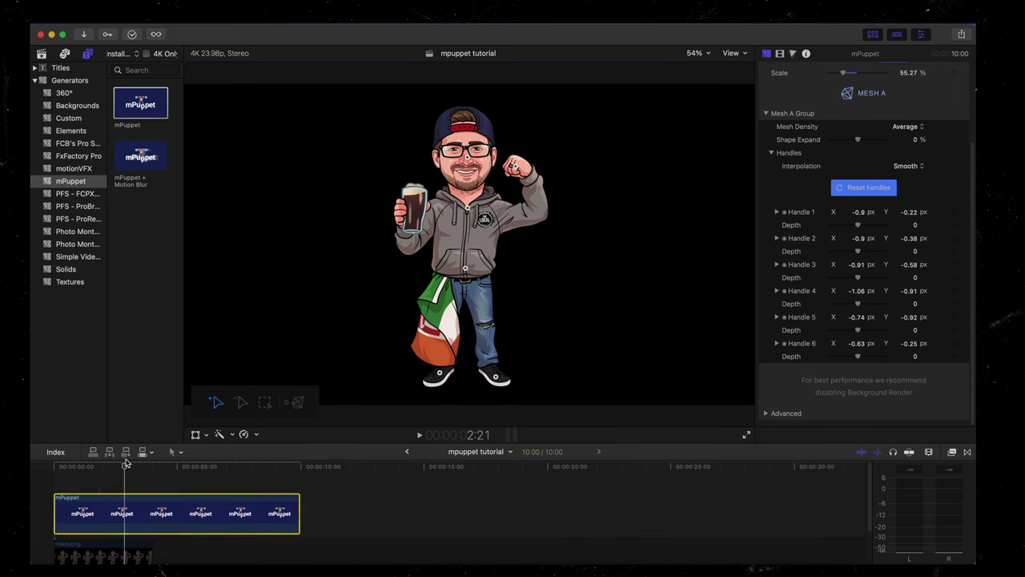
key(Home)
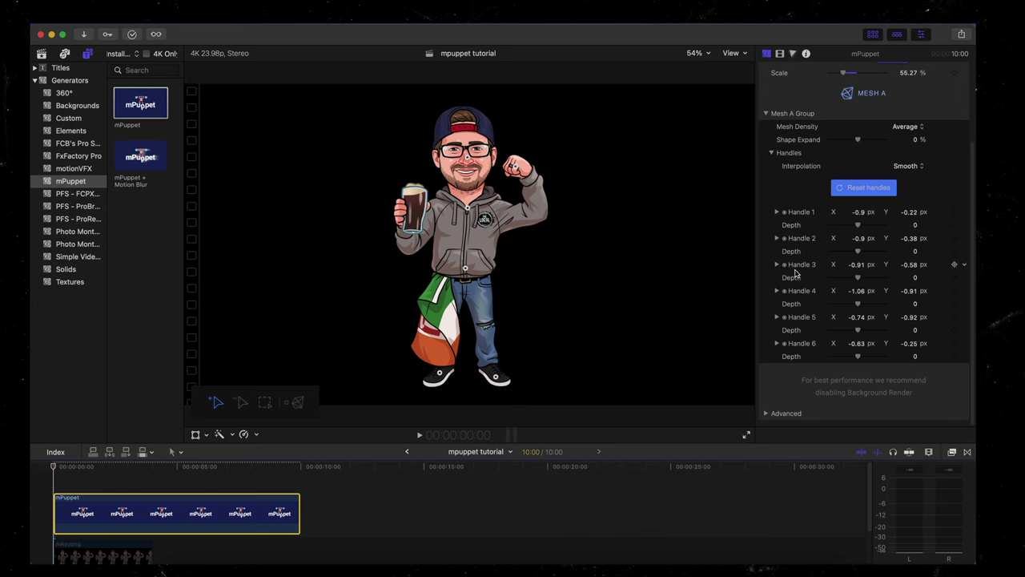
click(956, 266)
- Move the playhead later with the belt handle selected, then play back the hip animation
click(70, 467)
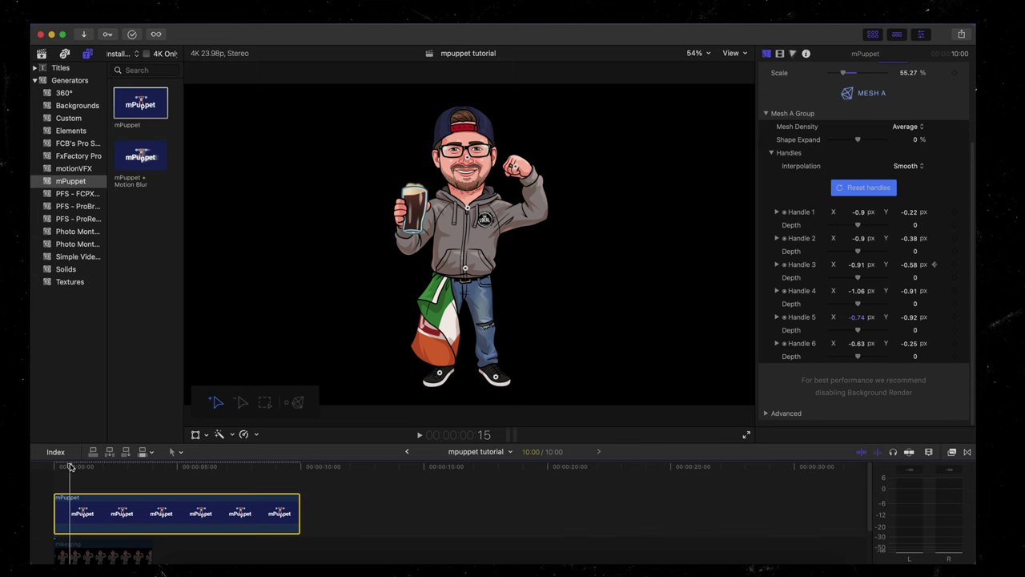
click(467, 270)
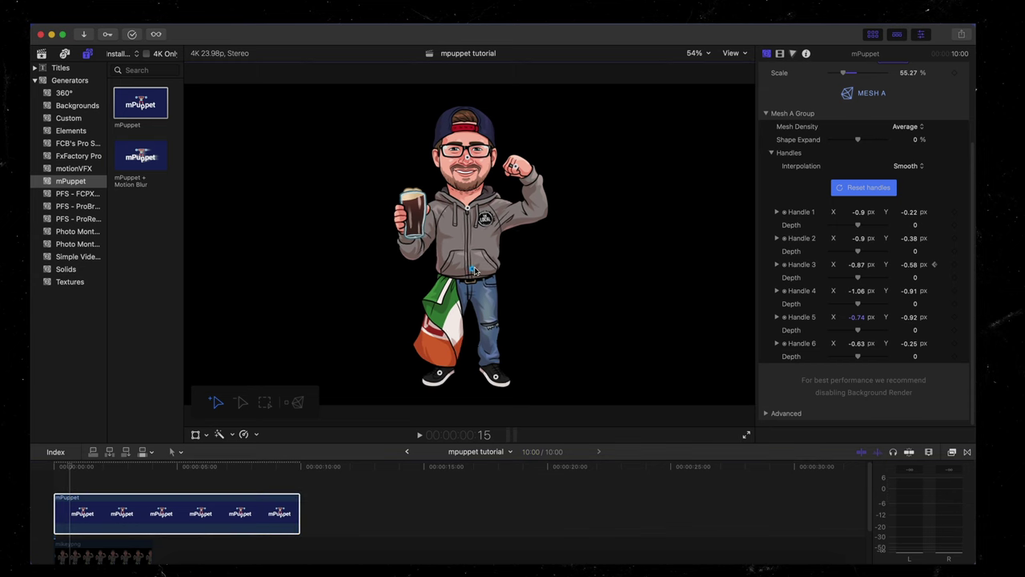
click(88, 468)
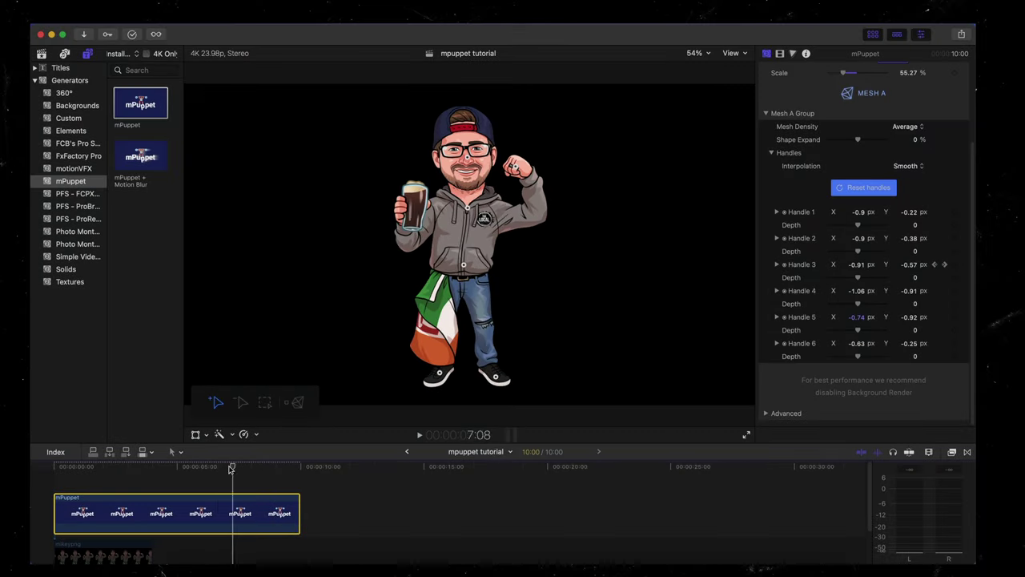
key(space)
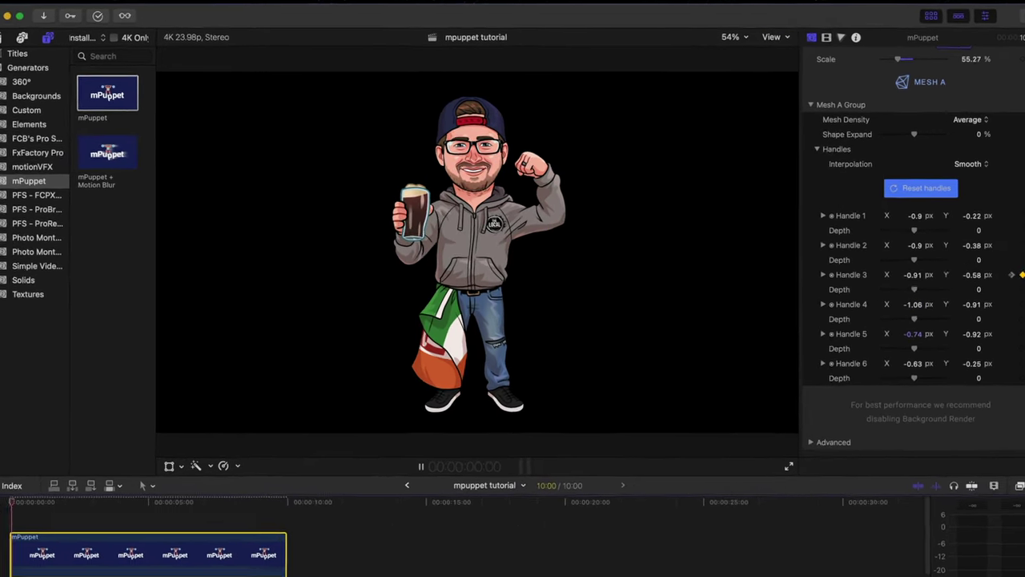